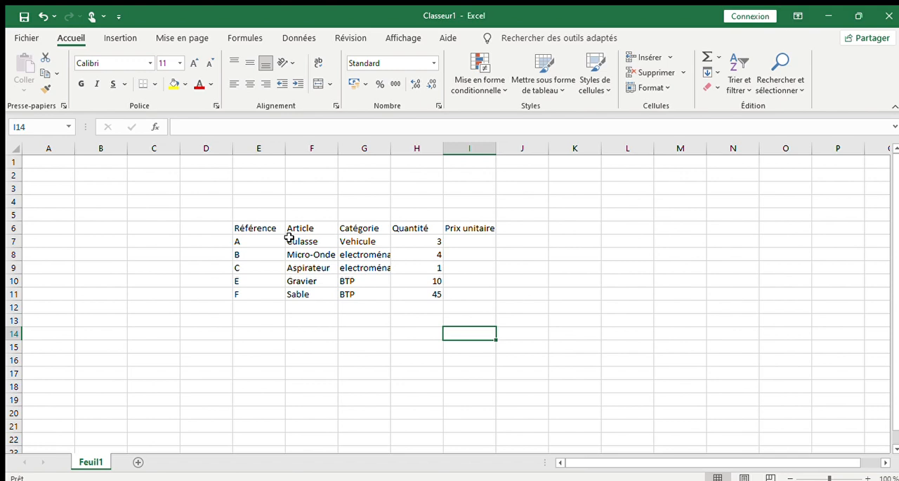
# - Enter the text "maison" in cell E15, below the table
pyautogui.click(258, 332)
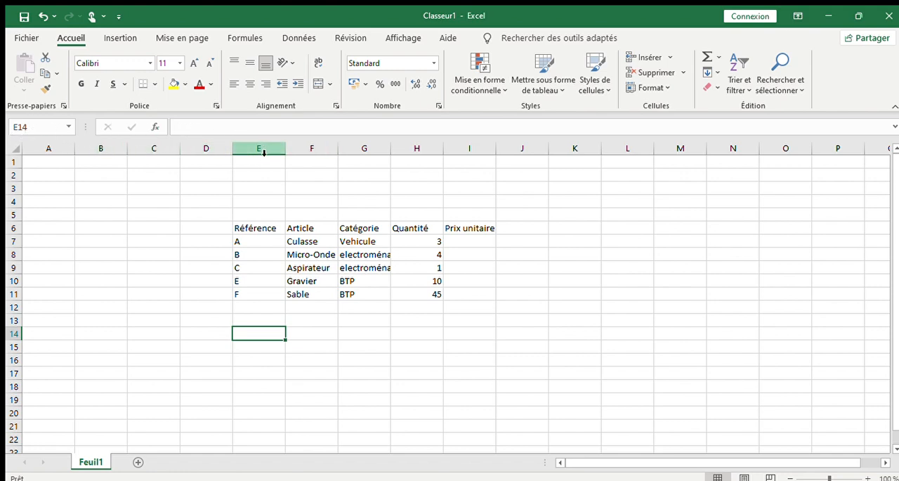
pyautogui.click(262, 346)
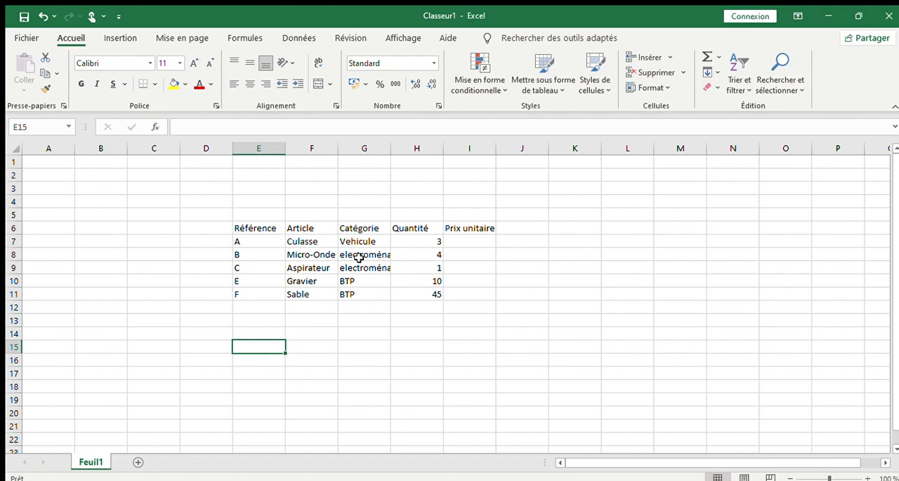
pyautogui.write('maiso')
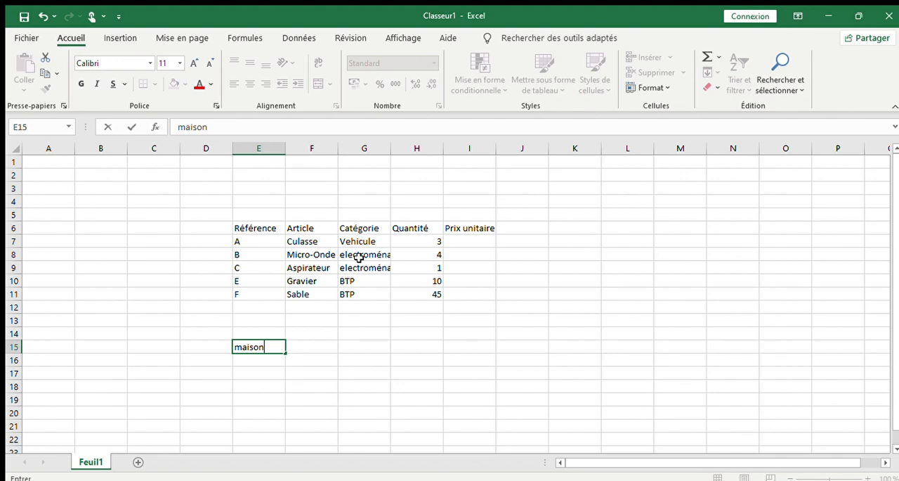
pyautogui.write('n')
pyautogui.click(214, 127)
pyautogui.moveTo(210, 127); pyautogui.dragTo(22, 125)
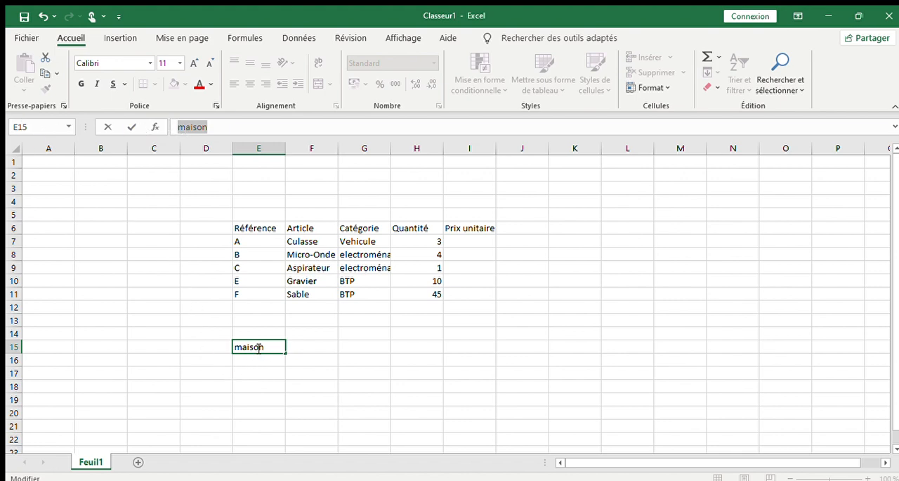
# - Enter the text "Tapis" in cell F15, beside the previous entry
pyautogui.click(304, 346)
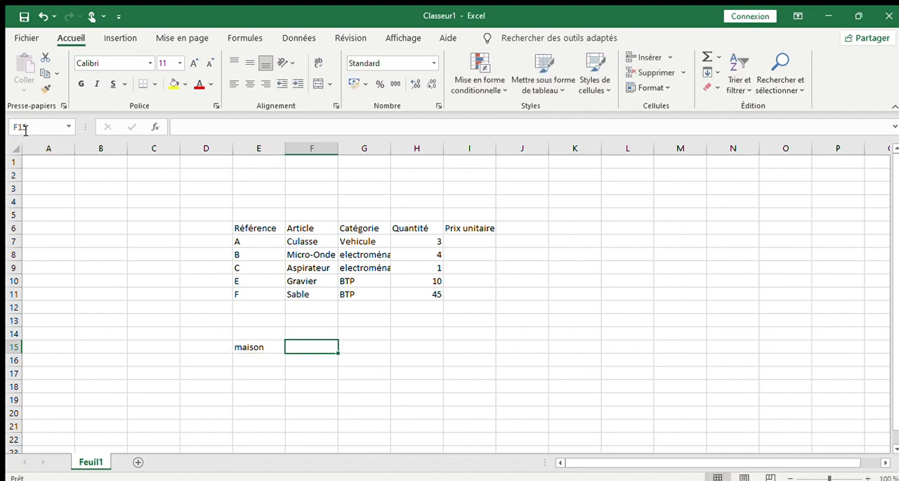
pyautogui.write('Tapis')
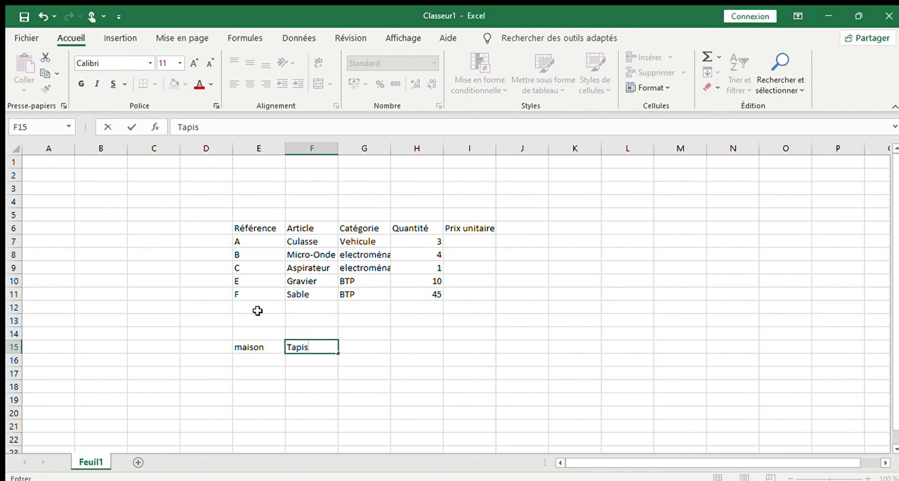
pyautogui.click(316, 384)
pyautogui.click(312, 346)
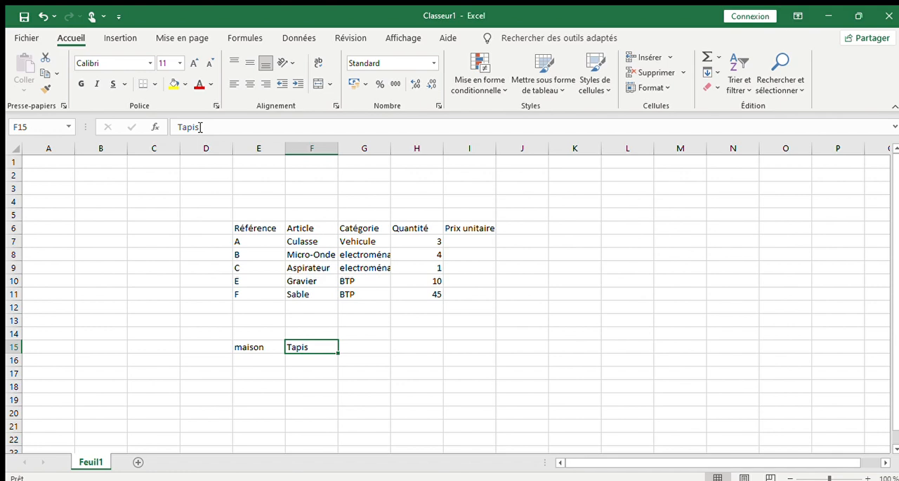
# - Clear the sample entries from the range E15:F16
pyautogui.moveTo(249, 347); pyautogui.dragTo(308, 353)
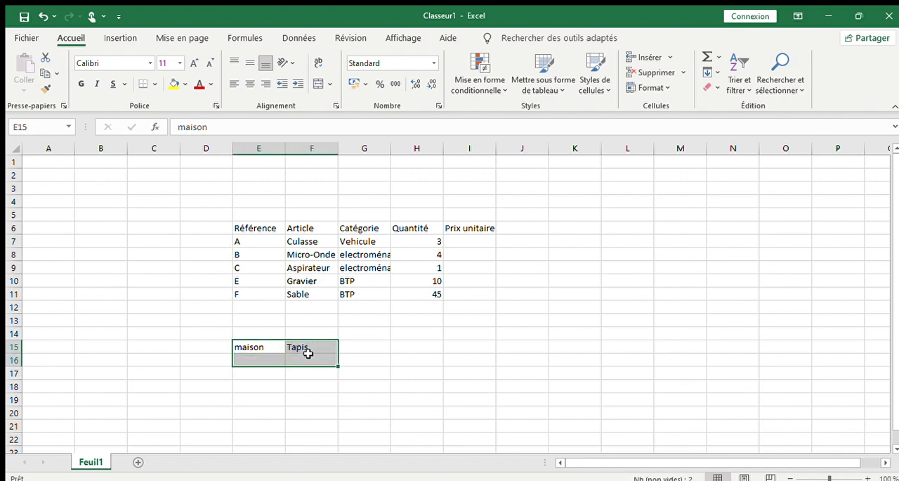
pyautogui.press('Delete')
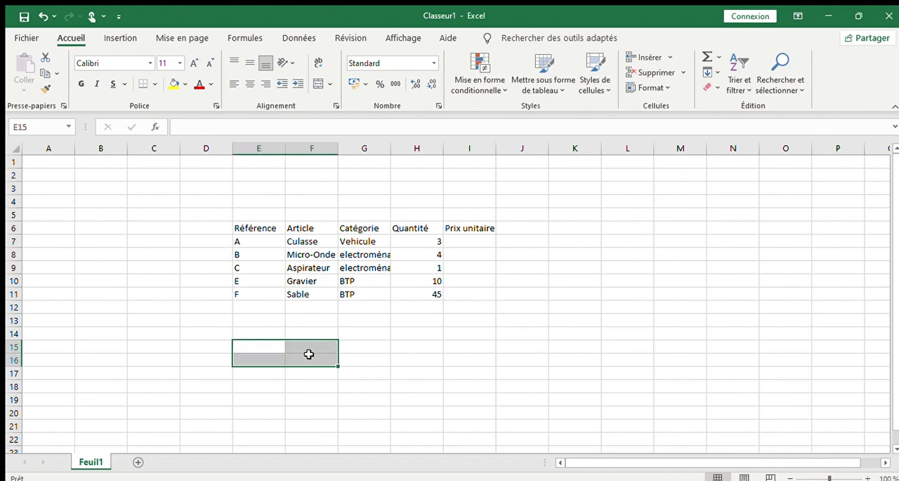
pyautogui.click(399, 351)
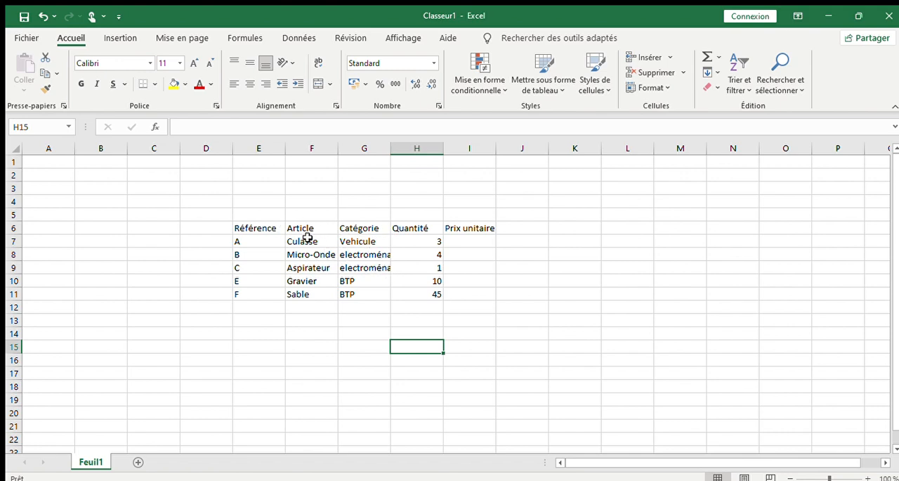
pyautogui.click(264, 225)
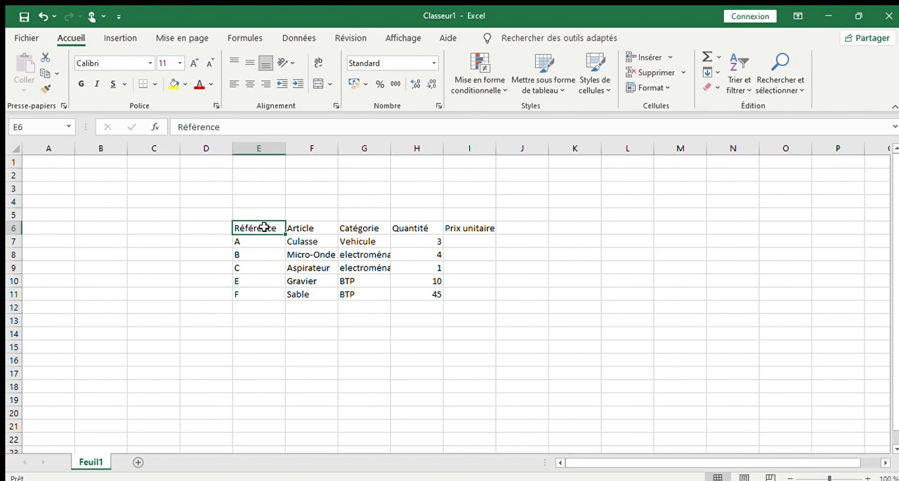
pyautogui.click(319, 231)
pyautogui.click(354, 229)
pyautogui.click(414, 231)
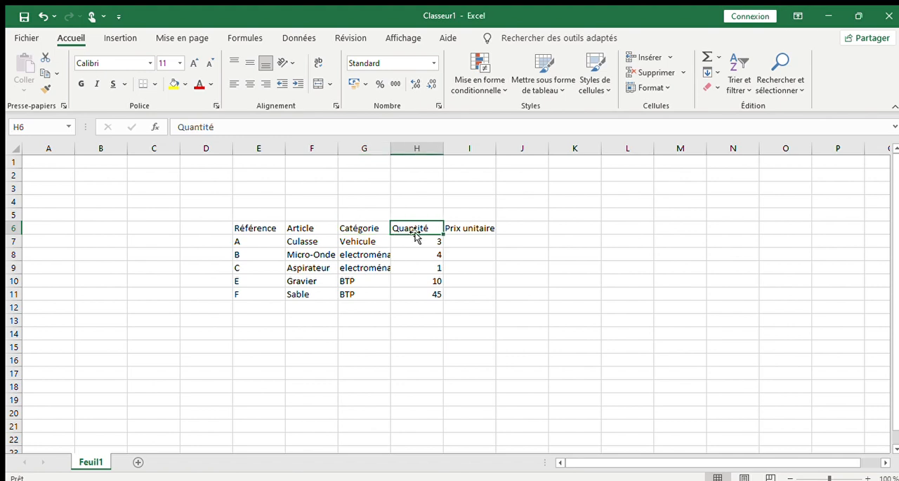
pyautogui.click(465, 227)
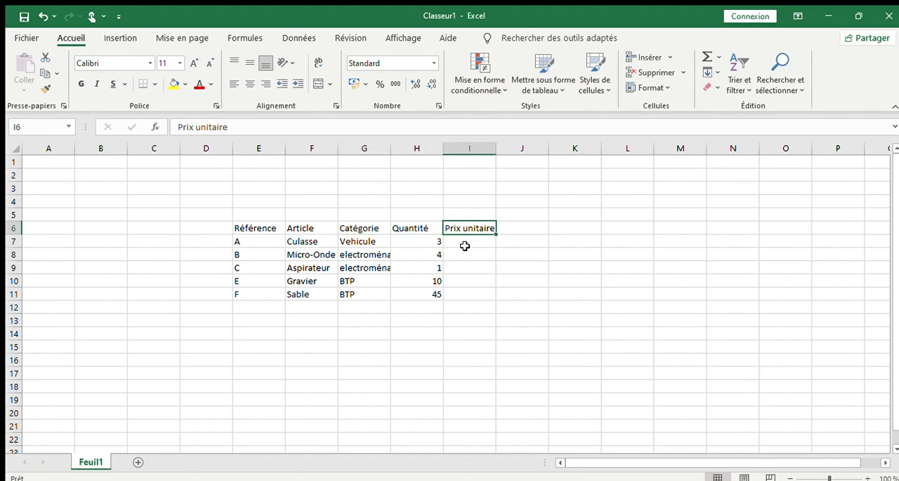
# - Fill the Prix unitaire column from I7 to I11 with 10000, 2000, 1500, 30 and 15
pyautogui.click(467, 242)
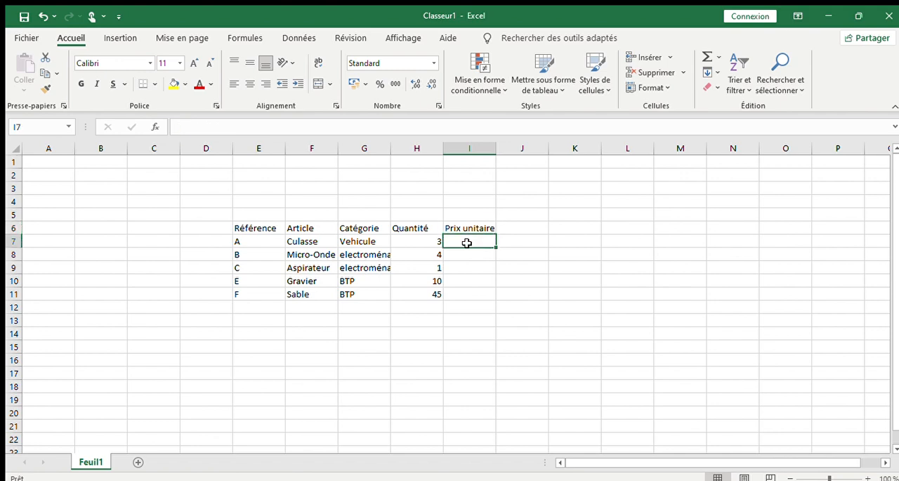
pyautogui.write('10000')
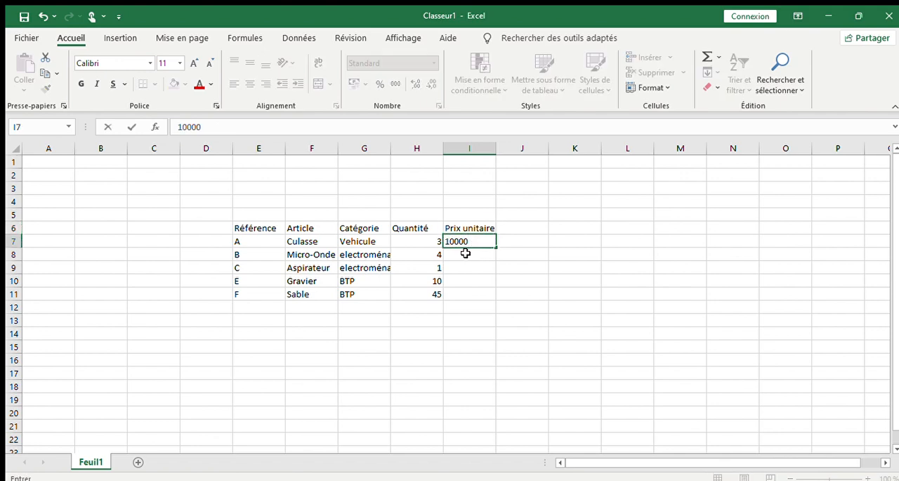
pyautogui.press('Return')
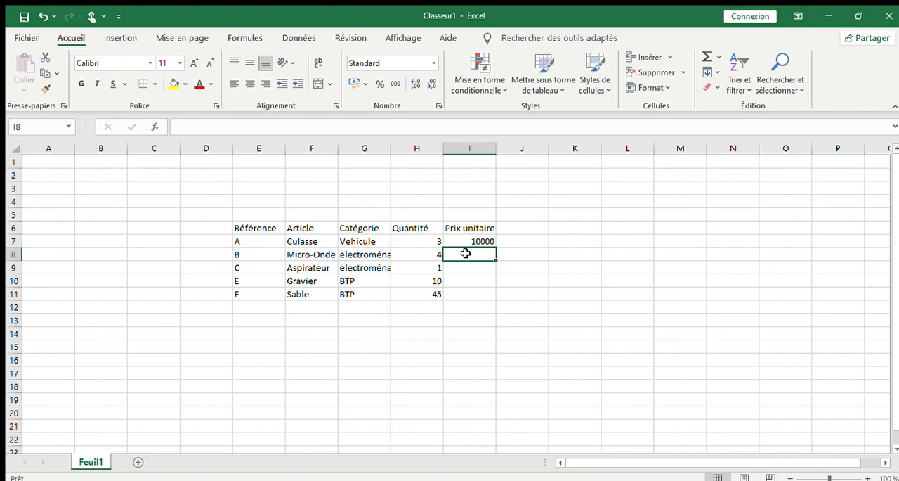
pyautogui.write('2000')
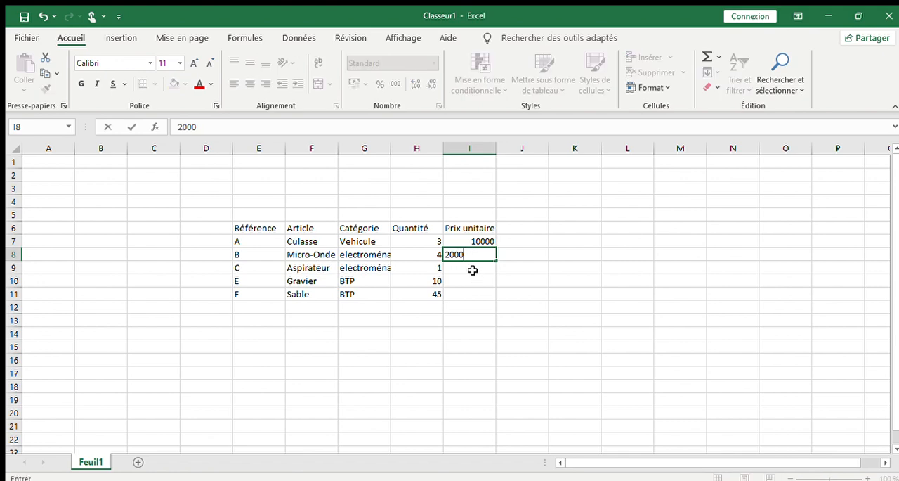
pyautogui.click(469, 267)
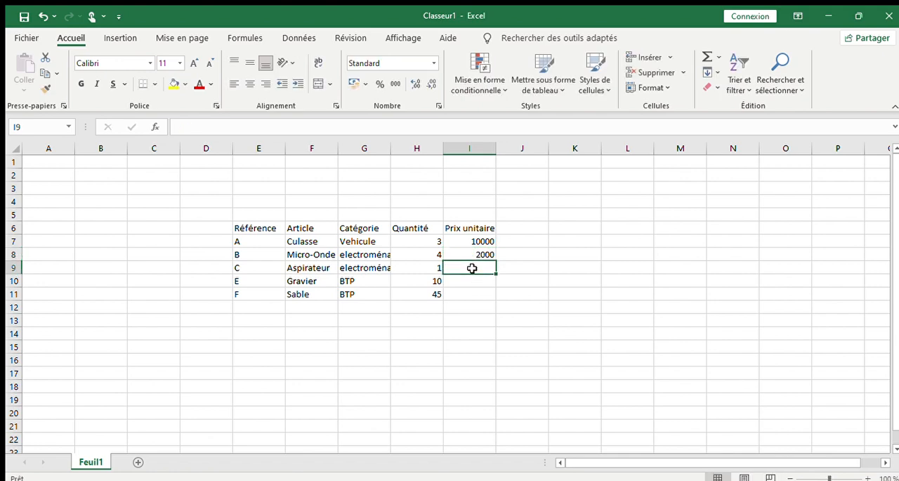
pyautogui.write('1500')
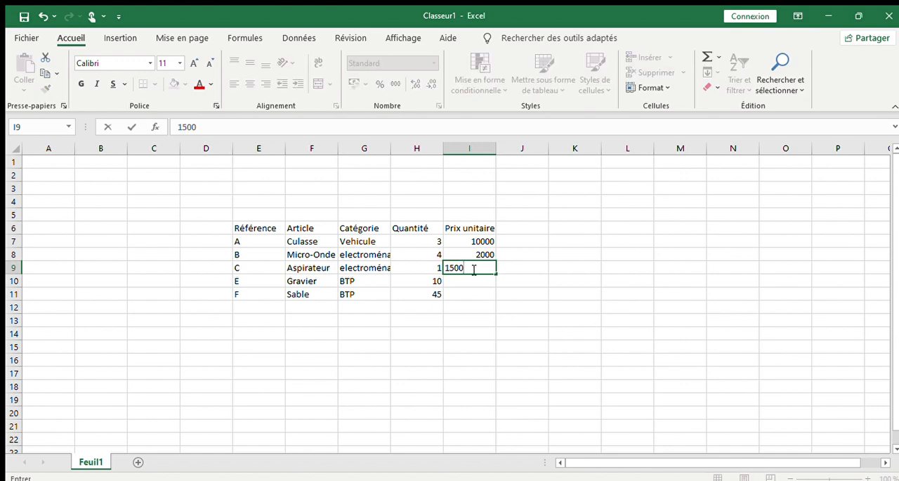
pyautogui.click(469, 286)
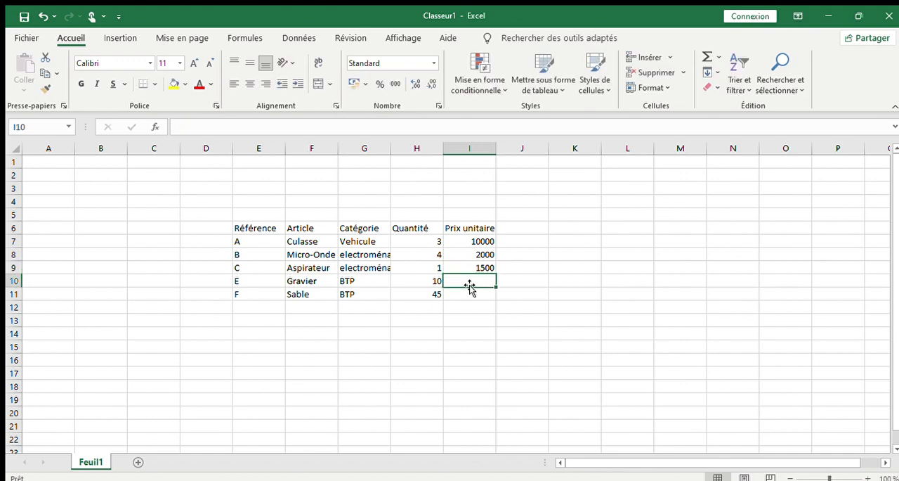
pyautogui.write('30')
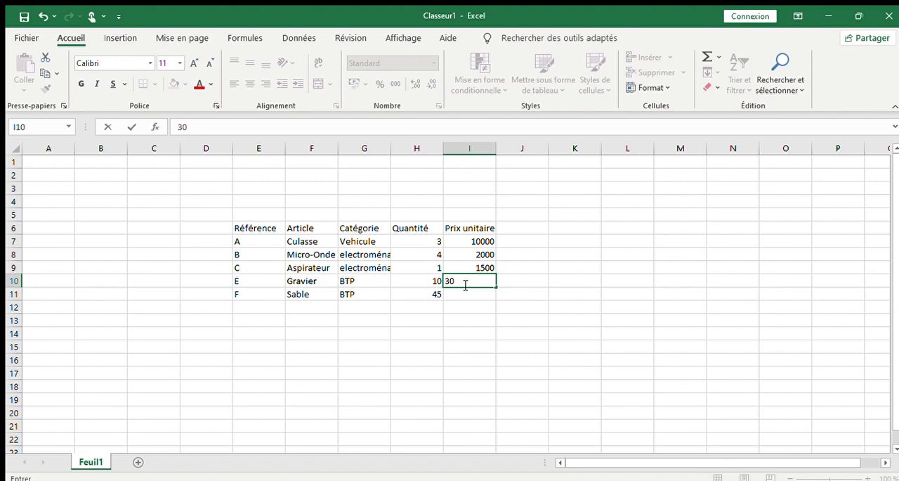
pyautogui.click(461, 294)
pyautogui.write('15')
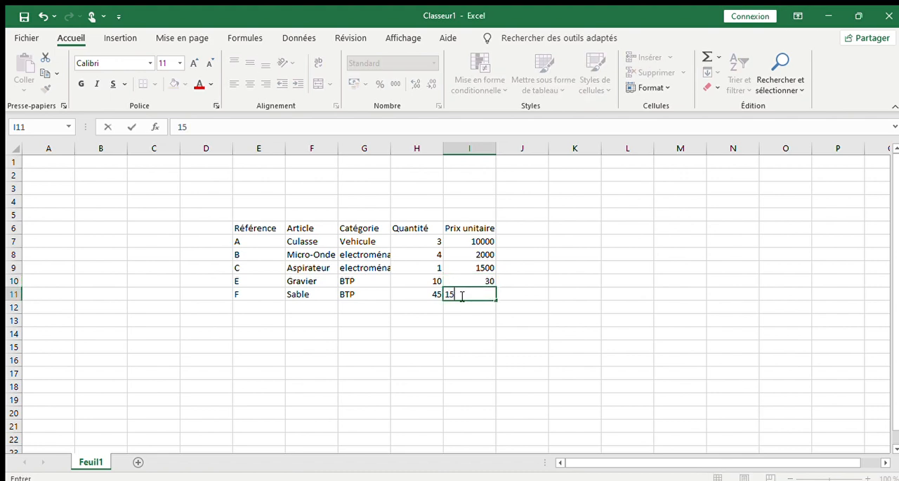
pyautogui.click(464, 318)
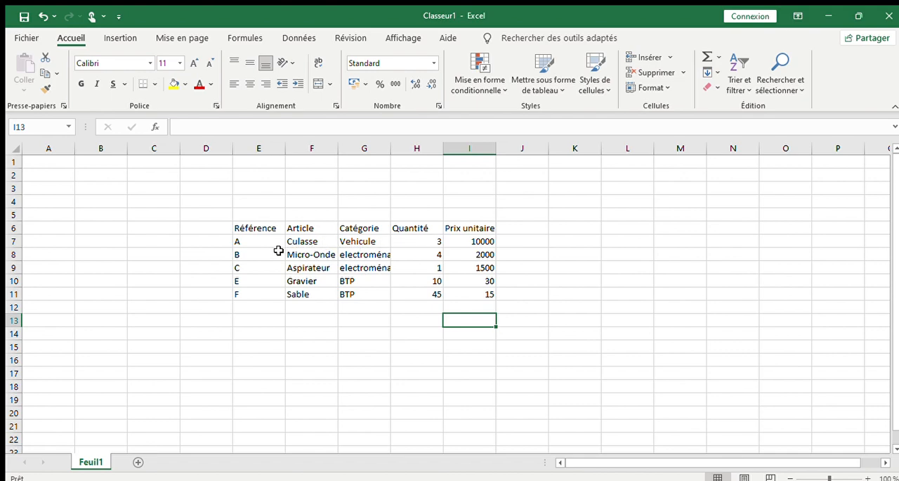
pyautogui.moveTo(249, 227); pyautogui.dragTo(484, 297)
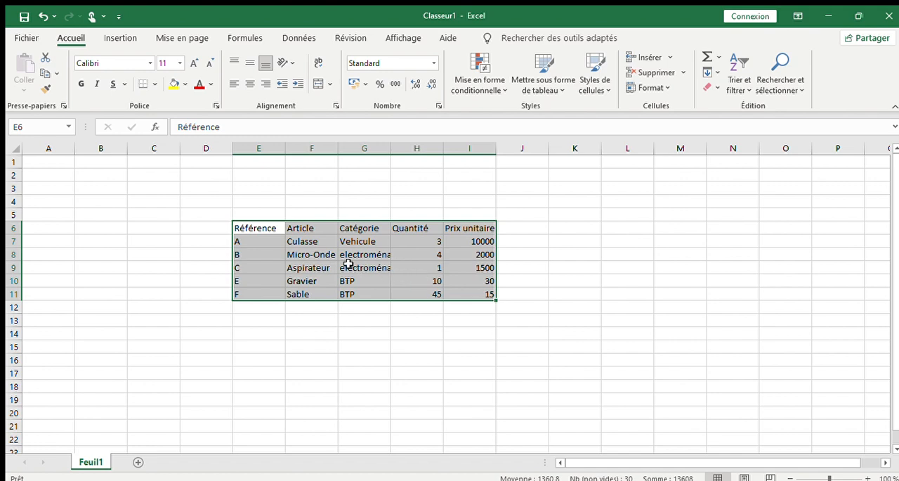
pyautogui.click(298, 241)
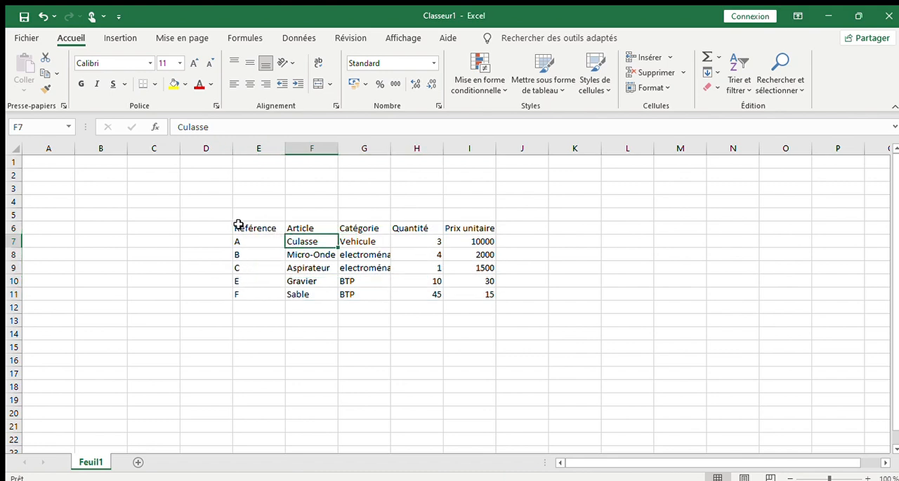
pyautogui.moveTo(238, 224); pyautogui.dragTo(491, 299)
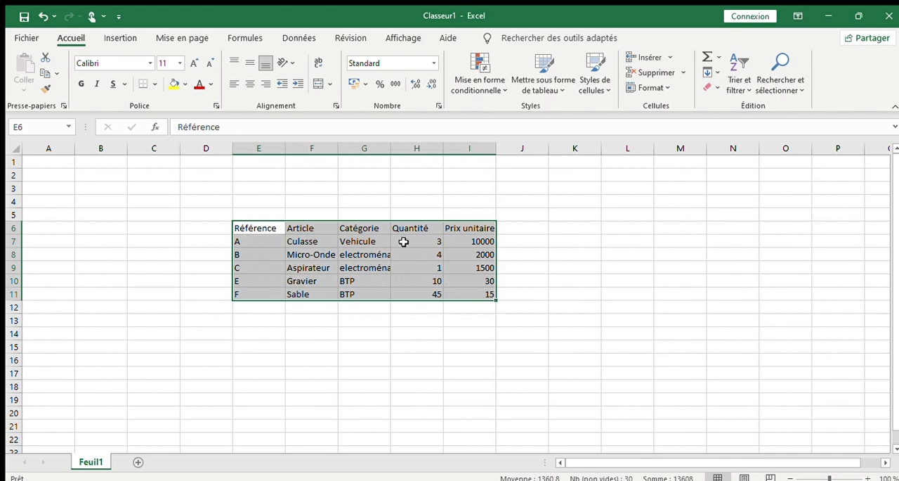
pyautogui.click(316, 254)
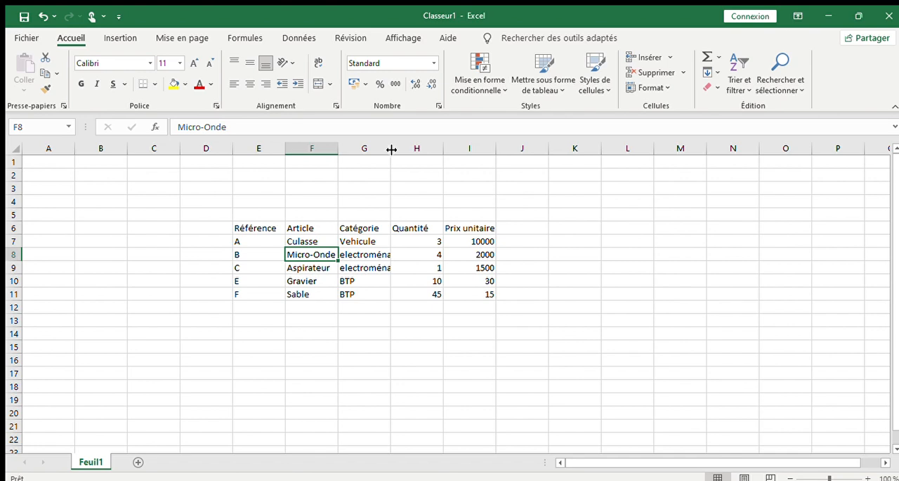
# - Widen table columns E through I, giving column G enough room for the full "electroménager" text
pyautogui.moveTo(391, 149); pyautogui.dragTo(441, 149)
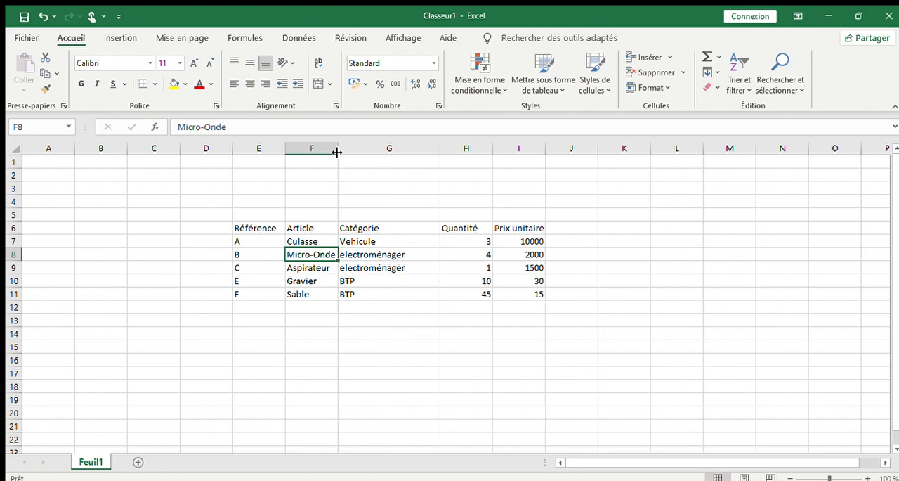
pyautogui.moveTo(339, 147); pyautogui.dragTo(376, 147)
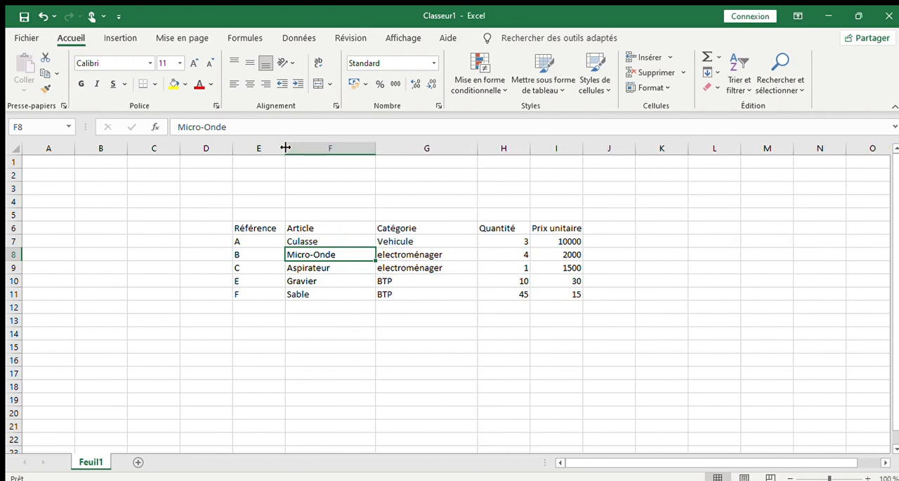
pyautogui.moveTo(285, 147); pyautogui.dragTo(322, 150)
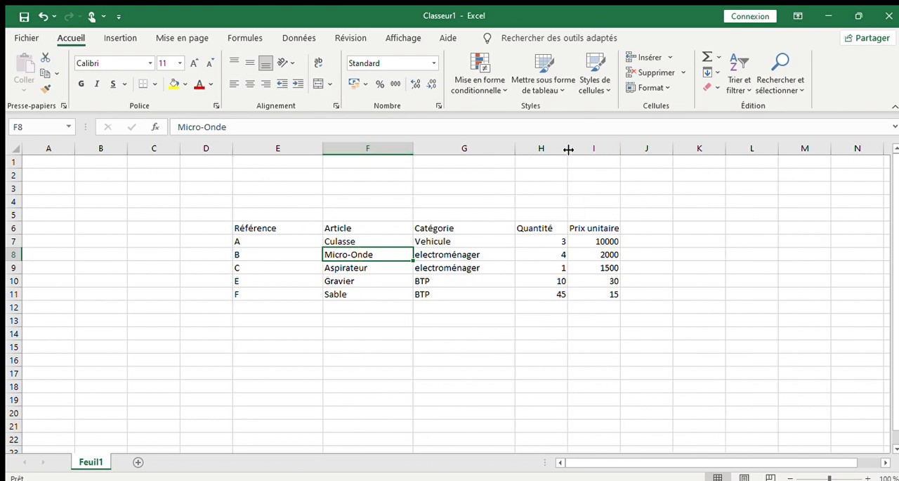
pyautogui.moveTo(568, 149); pyautogui.dragTo(588, 149)
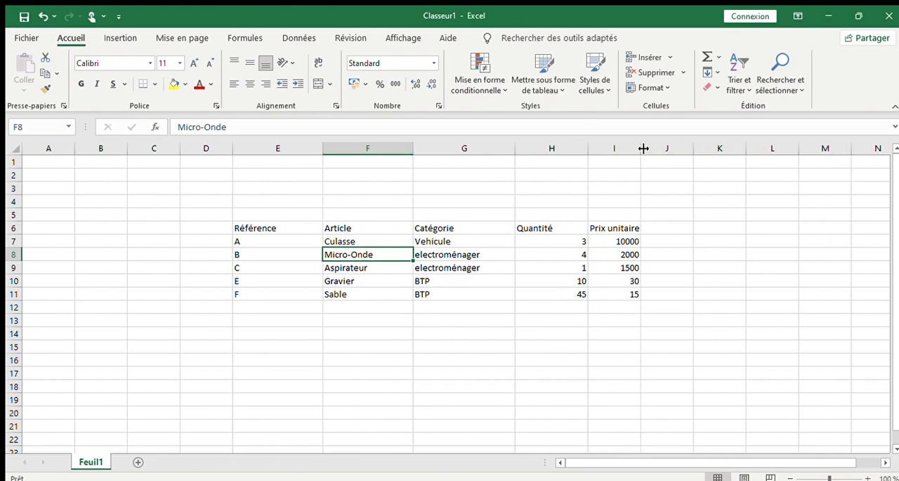
pyautogui.moveTo(643, 148); pyautogui.dragTo(677, 150)
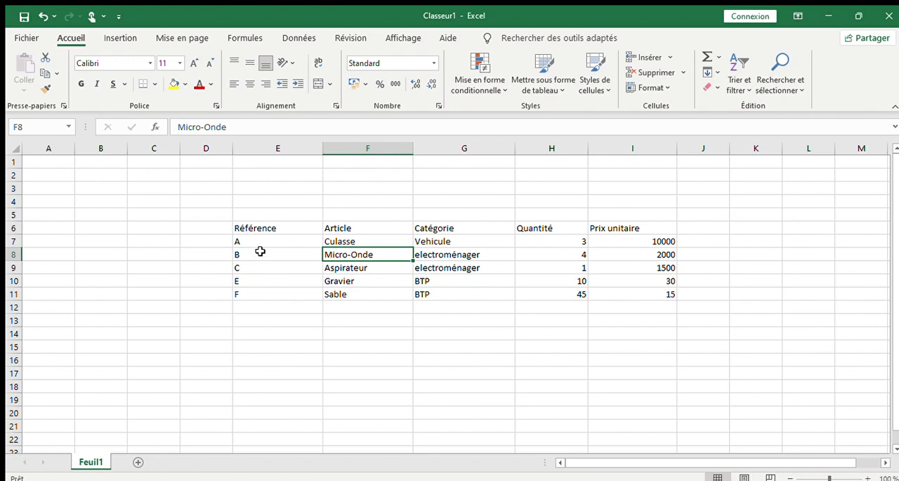
# - Apply all borders, inside and outside, to the table range E6:I11
pyautogui.moveTo(241, 226)
pyautogui.mouseDown()
pyautogui.moveTo(481, 290)
pyautogui.moveTo(659, 296)
pyautogui.mouseUp()
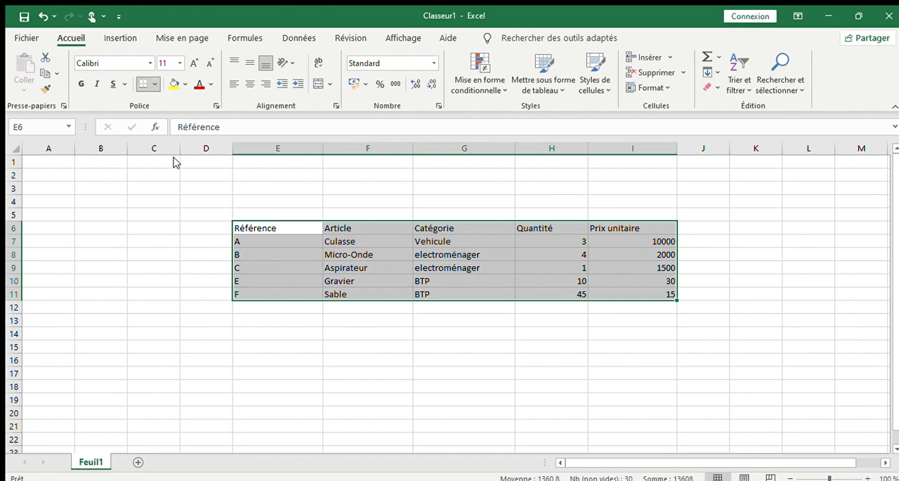
pyautogui.click(173, 212)
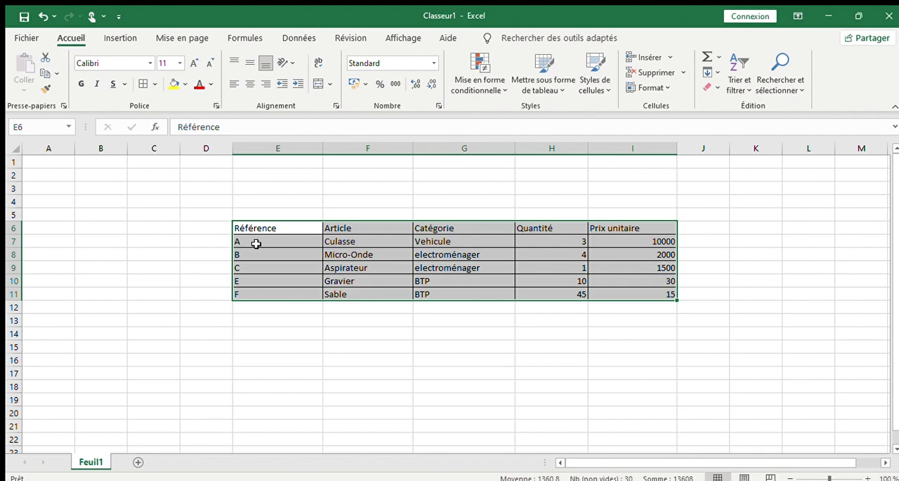
pyautogui.click(390, 345)
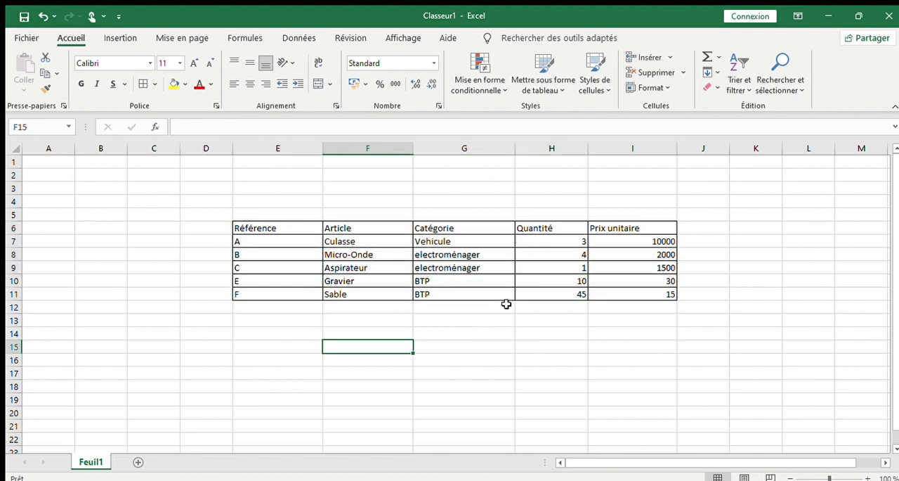
# - Apply a thick outside border around the table range E6:I11
pyautogui.click(244, 226)
pyautogui.moveTo(243, 226); pyautogui.dragTo(663, 292)
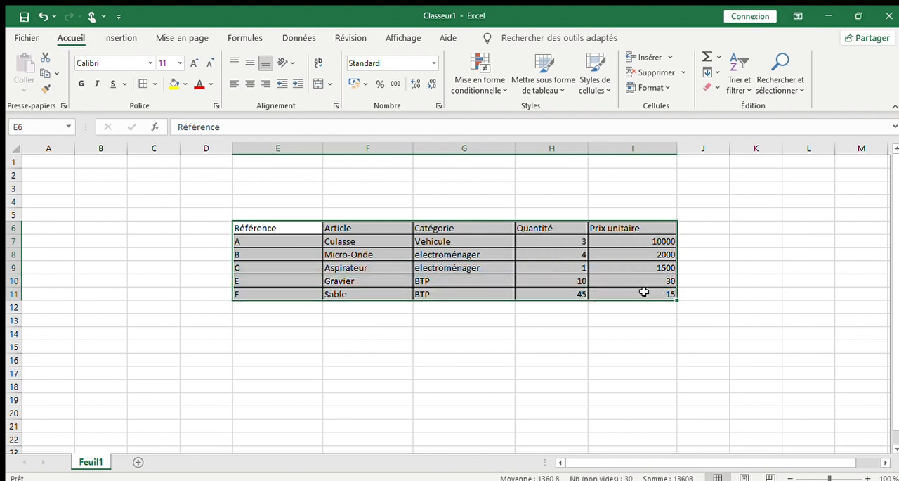
pyautogui.click(152, 82)
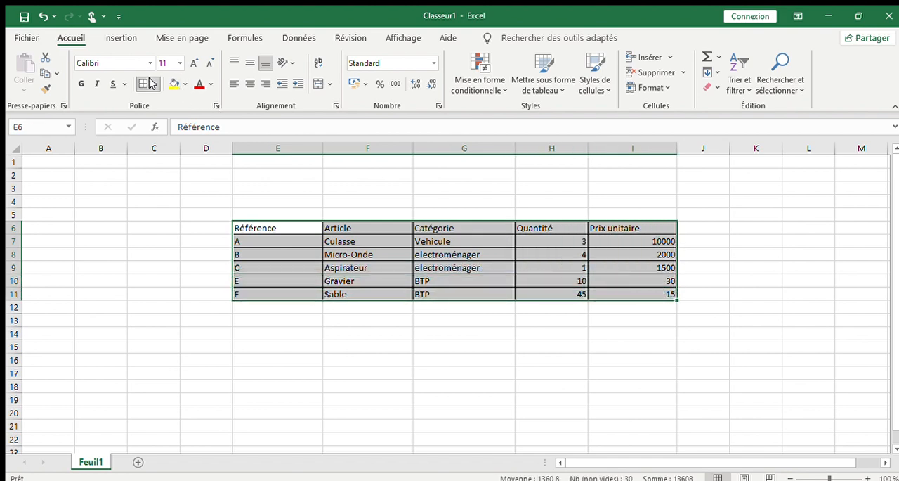
pyautogui.click(171, 254)
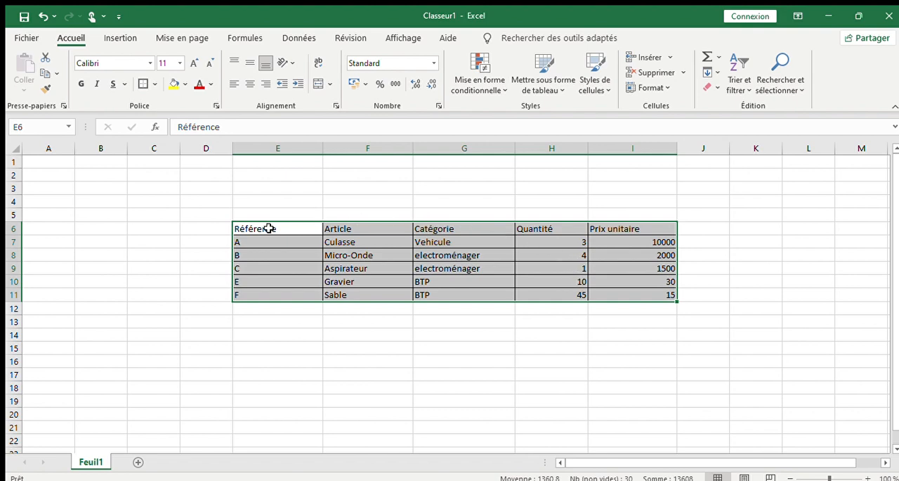
# - Set the font of the whole table E6:I11 to Segoe UI Light
pyautogui.moveTo(270, 228); pyautogui.dragTo(618, 291)
pyautogui.click(95, 64)
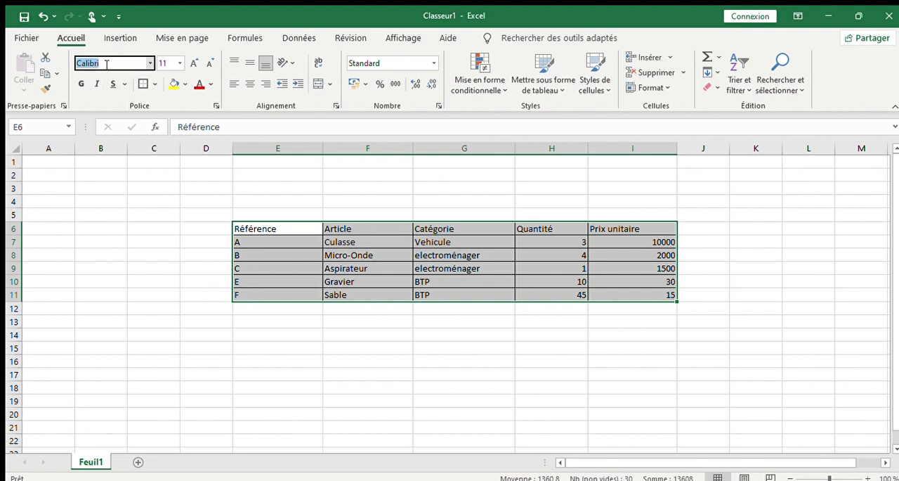
pyautogui.write('Segoe ')
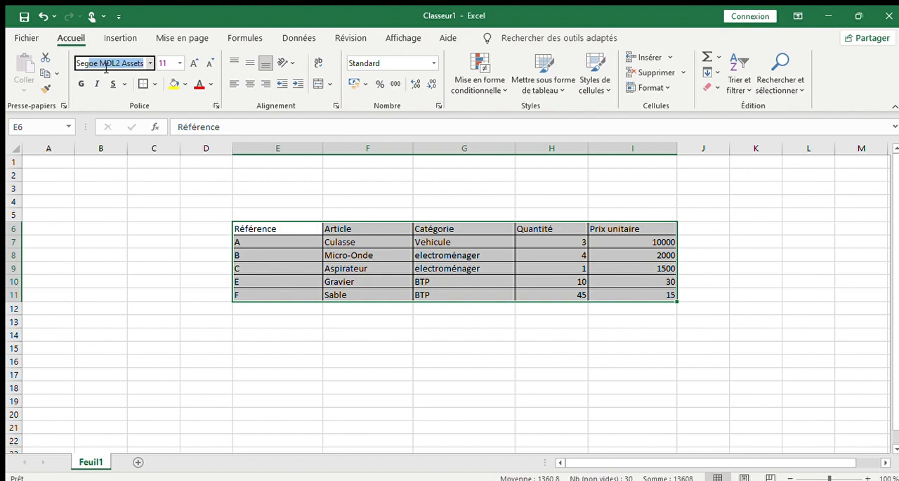
pyautogui.write('U')
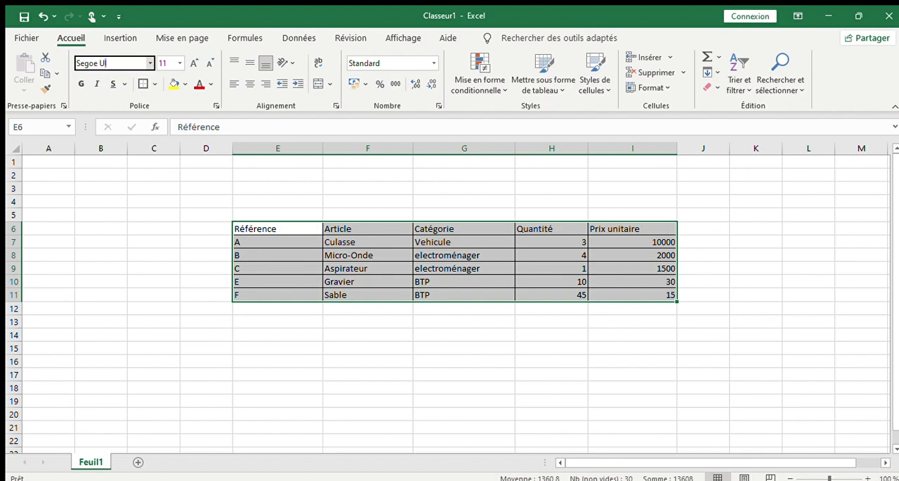
pyautogui.write('I Light')
pyautogui.press('Return')
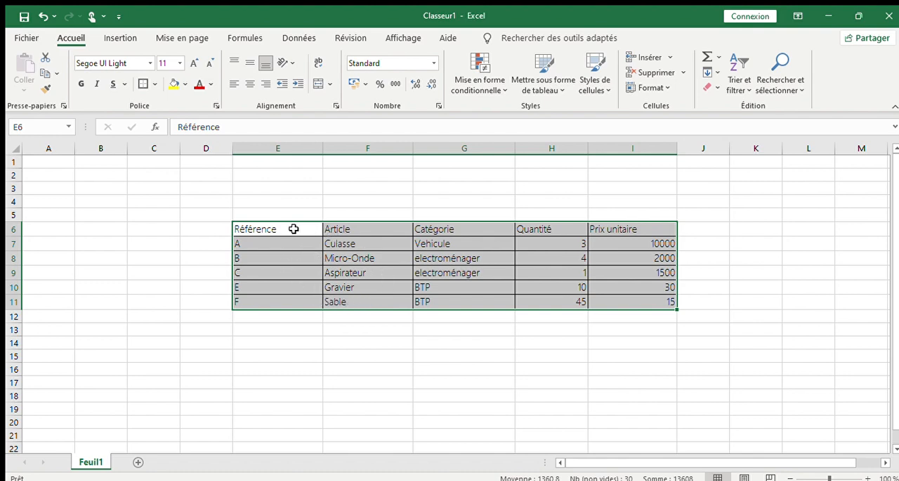
# - Make the header row E6:I6 bold and set its font to Segoe UI Black
pyautogui.moveTo(241, 230); pyautogui.dragTo(616, 235)
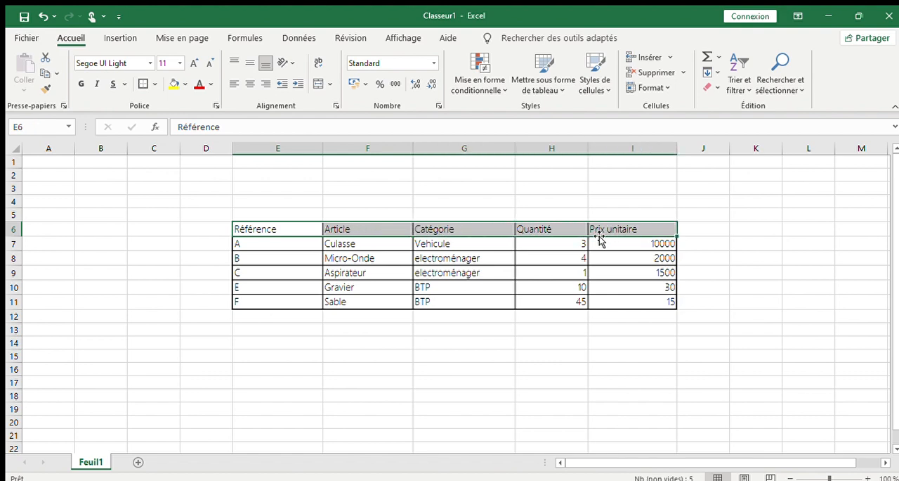
pyautogui.click(80, 84)
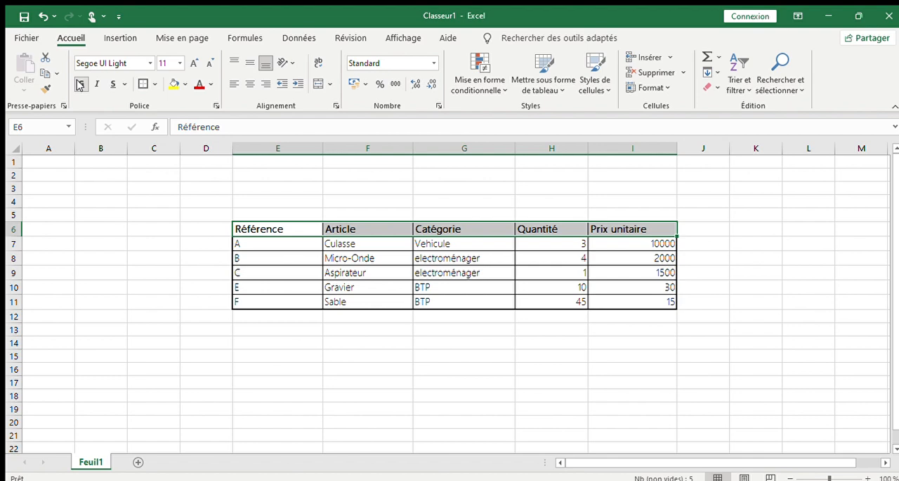
pyautogui.doubleClick(117, 64)
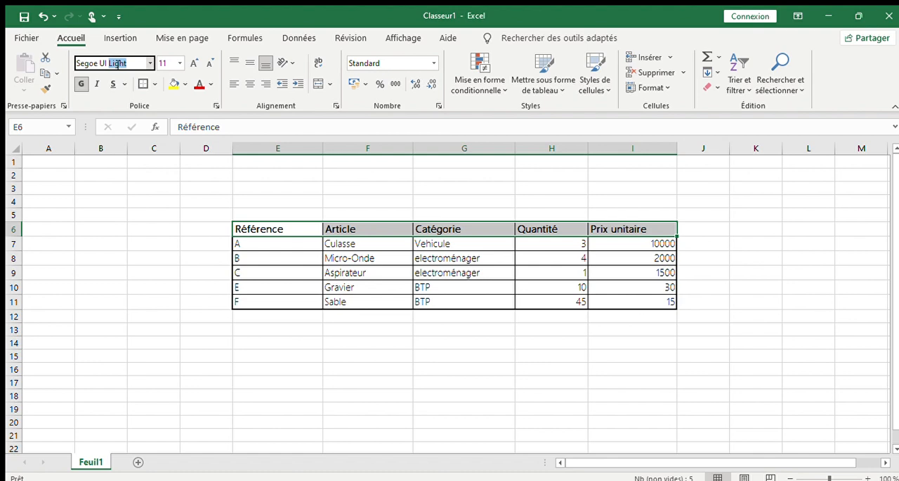
pyautogui.write('Black')
pyautogui.press('Return')
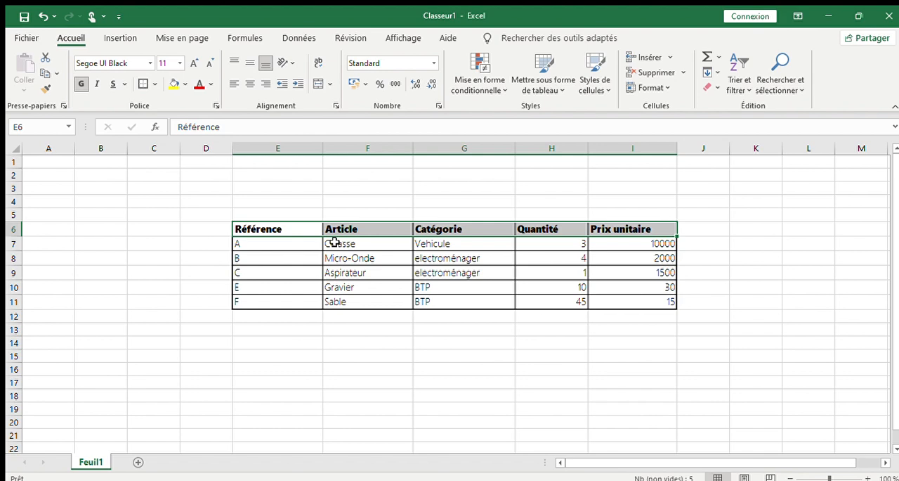
# - Try centring the Article and Catégorie entries in F7:G11, and set them back to left alignment
pyautogui.moveTo(334, 242); pyautogui.dragTo(442, 298)
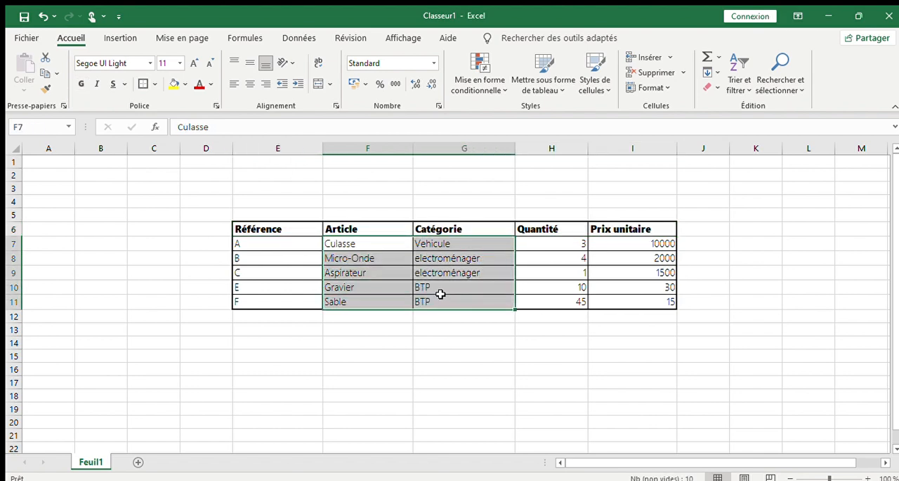
pyautogui.click(246, 84)
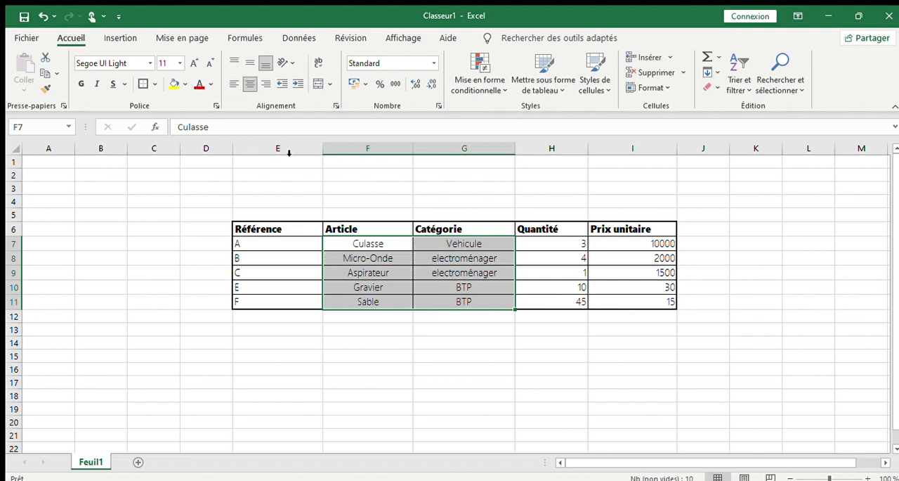
pyautogui.click(228, 84)
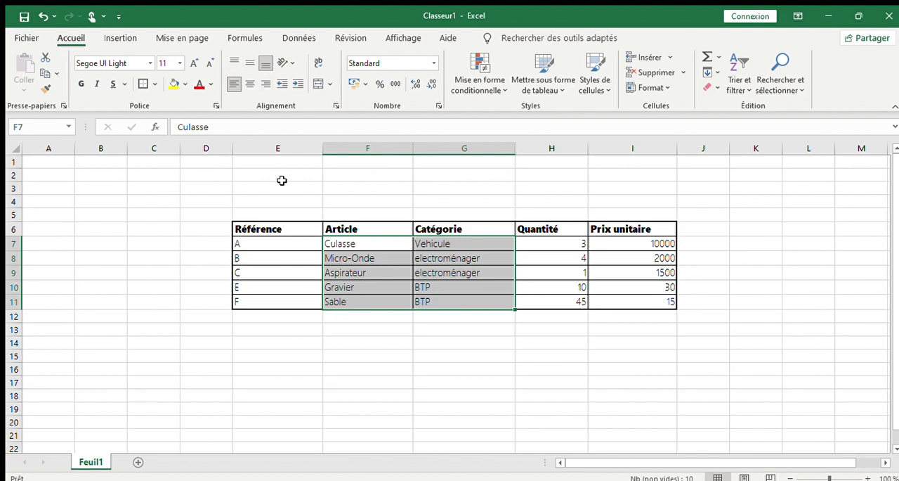
# - Align the contents of the whole table E6:I11 vertically to the middle of their cells
pyautogui.click(258, 228)
pyautogui.moveTo(258, 227); pyautogui.dragTo(641, 301)
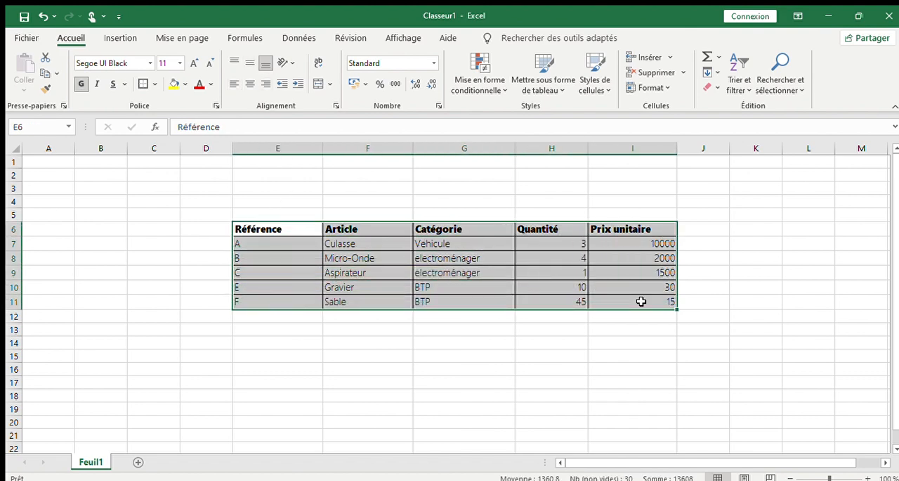
pyautogui.click(248, 64)
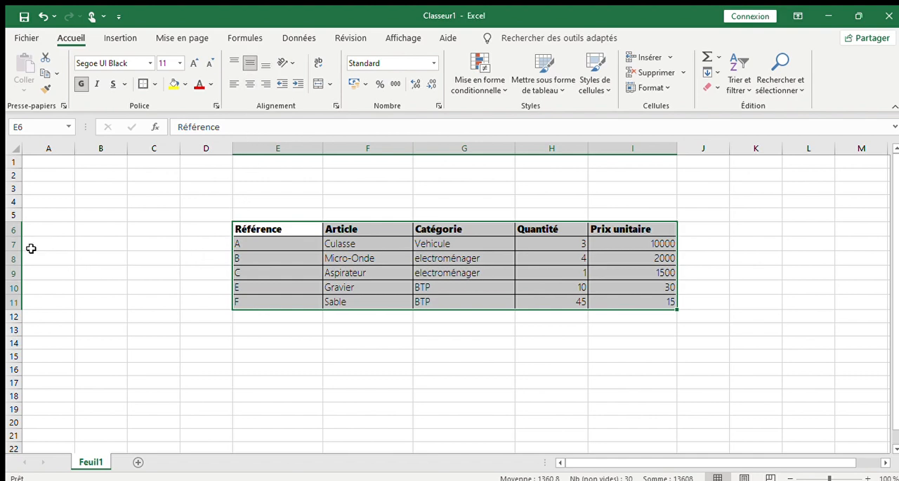
pyautogui.click(257, 245)
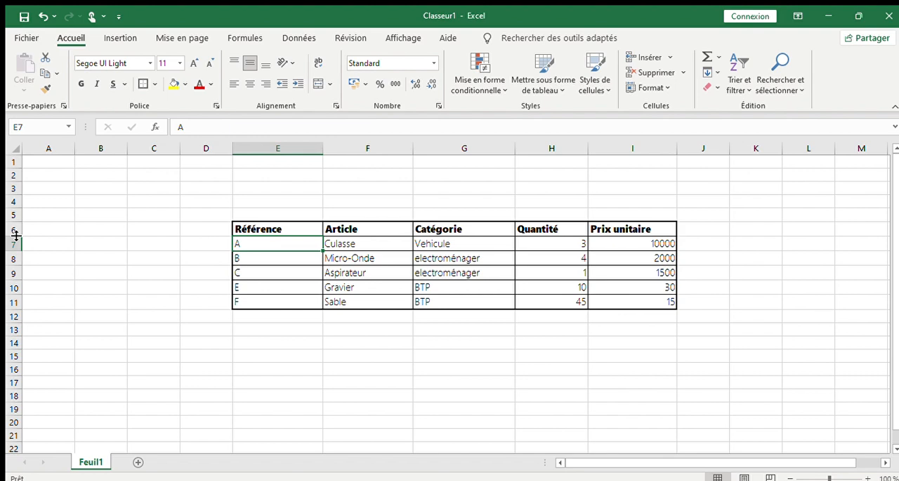
# - Increase the heights of table rows 6 through 11 to give the text more vertical space
pyautogui.moveTo(17, 236); pyautogui.dragTo(16, 246)
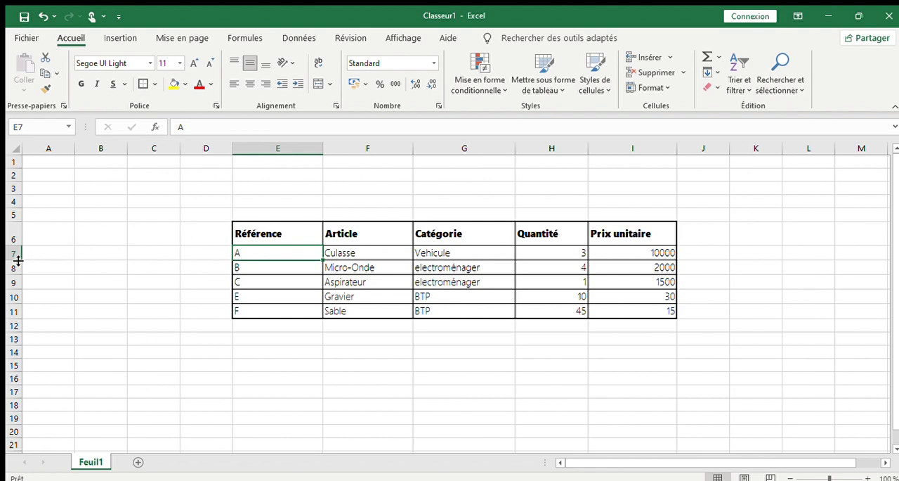
pyautogui.moveTo(19, 260); pyautogui.dragTo(14, 342)
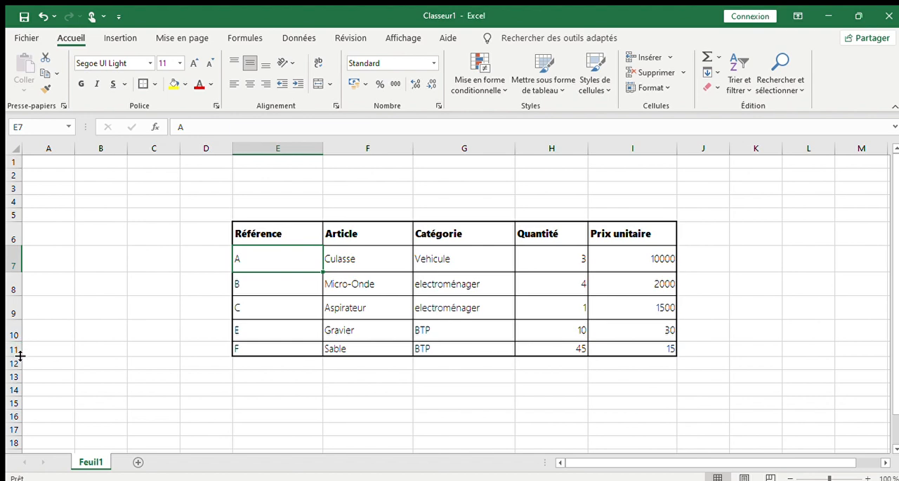
pyautogui.moveTo(19, 357); pyautogui.dragTo(16, 365)
pyautogui.click(453, 326)
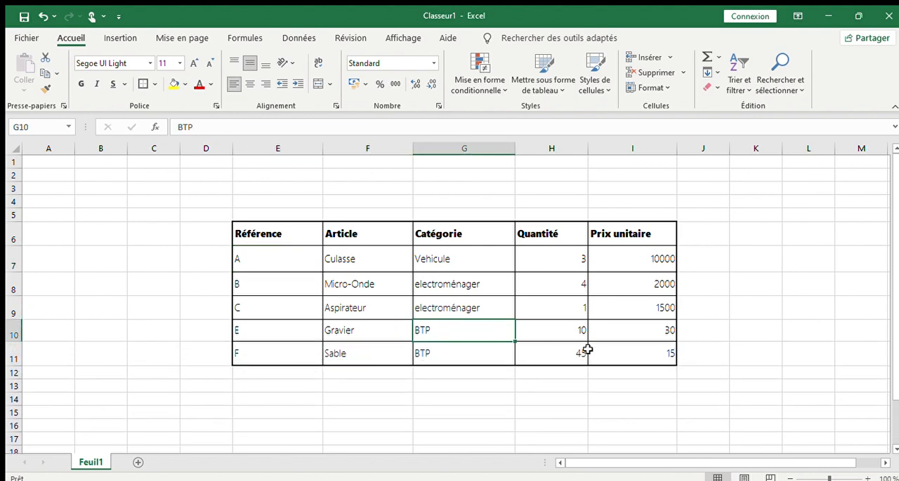
pyautogui.click(444, 281)
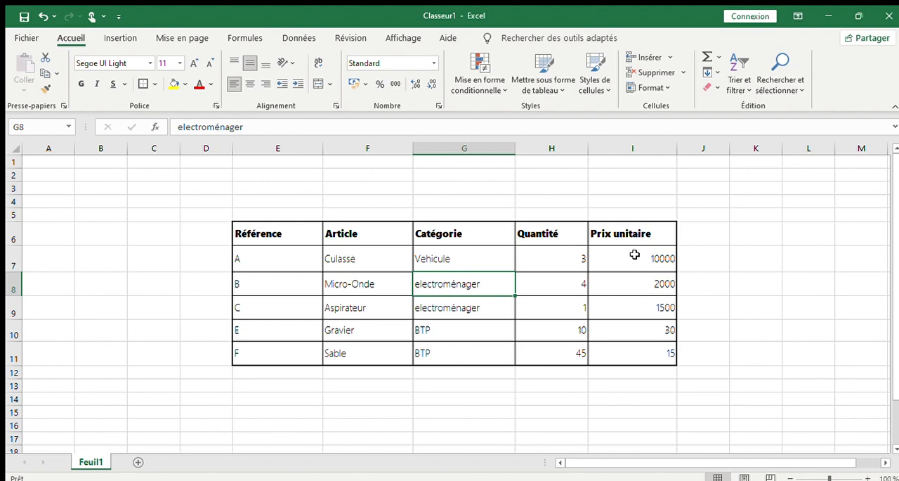
pyautogui.moveTo(635, 253); pyautogui.dragTo(634, 345)
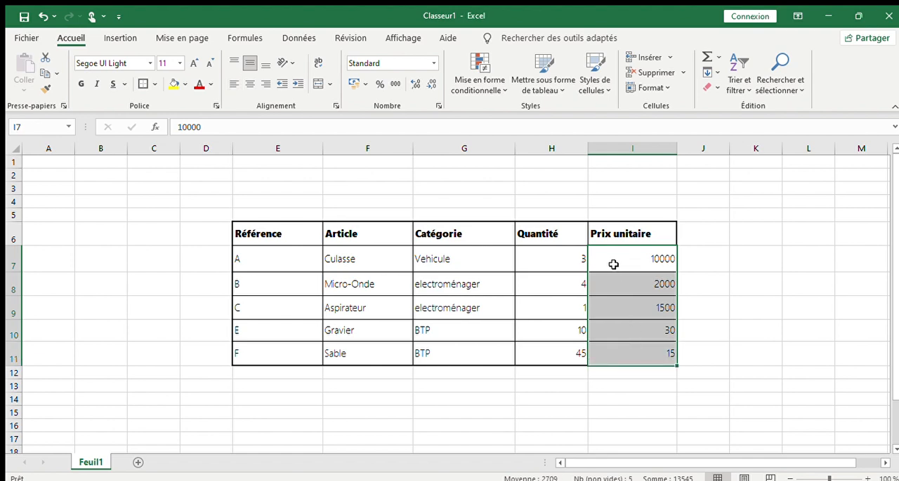
pyautogui.click(559, 278)
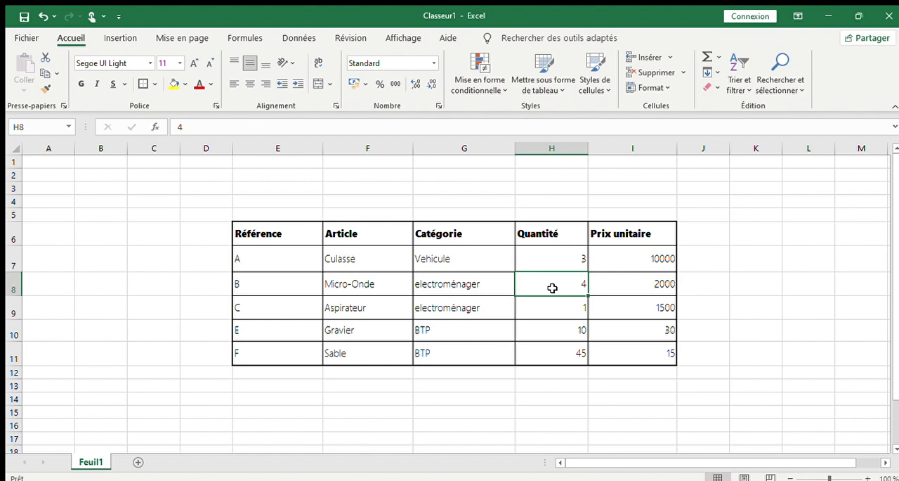
pyautogui.click(636, 255)
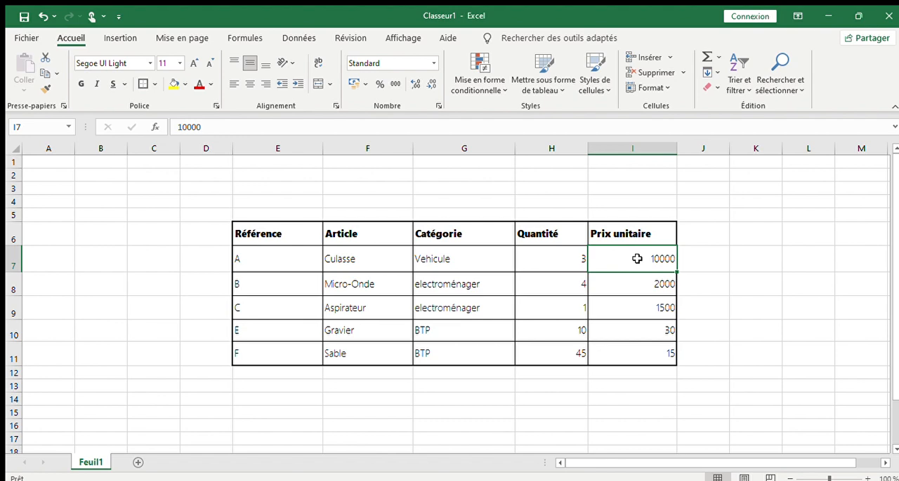
pyautogui.moveTo(636, 257); pyautogui.dragTo(623, 352)
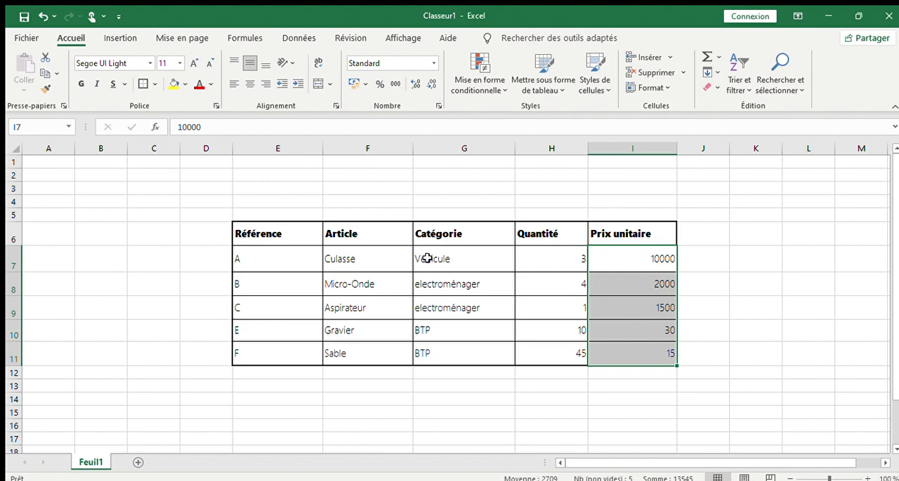
pyautogui.click(427, 258)
pyautogui.moveTo(427, 258); pyautogui.dragTo(662, 361)
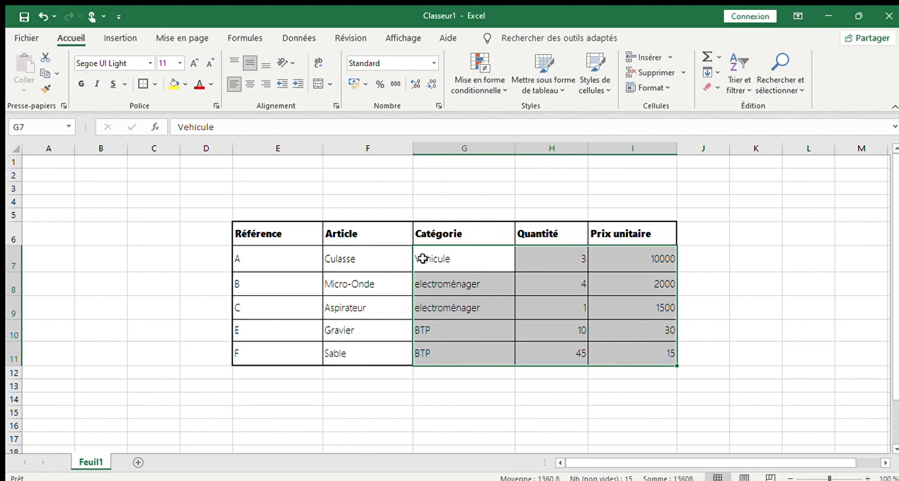
pyautogui.click(474, 257)
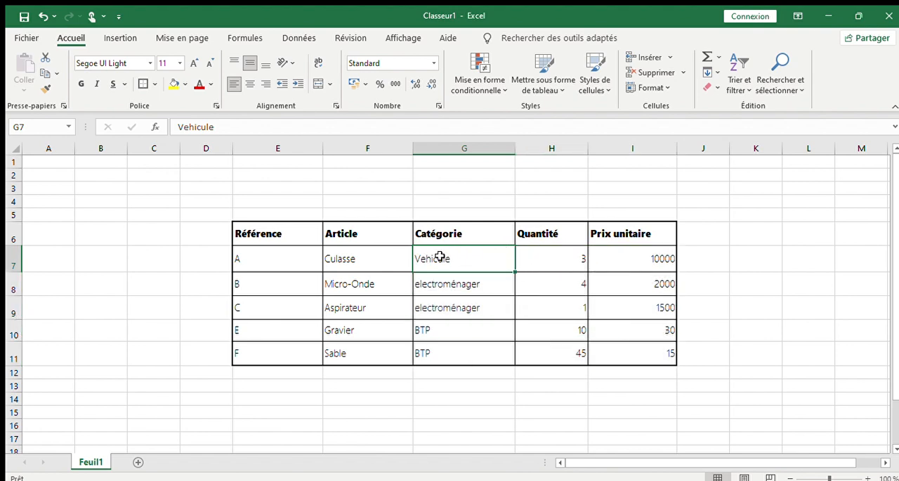
pyautogui.moveTo(439, 256); pyautogui.dragTo(624, 354)
pyautogui.click(623, 337)
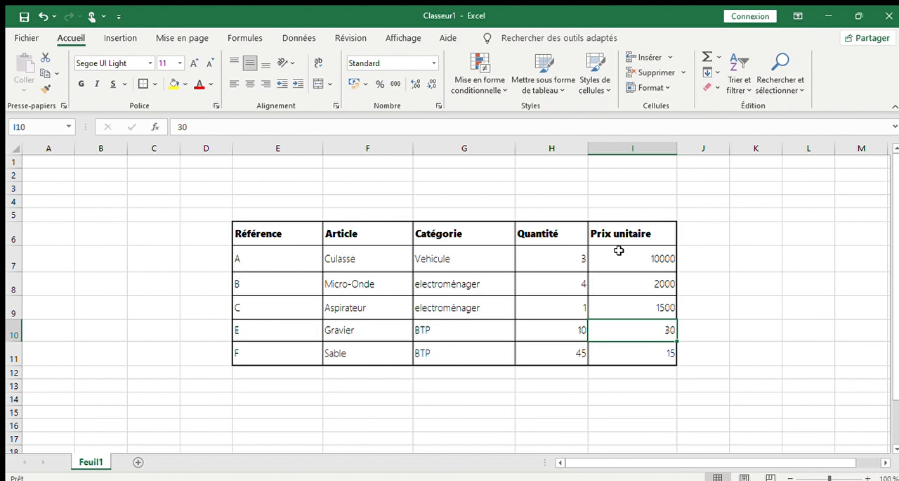
# - Apply the Monétaire number format in euros to the Prix unitaire values in I7:I11
pyautogui.moveTo(619, 250); pyautogui.dragTo(619, 351)
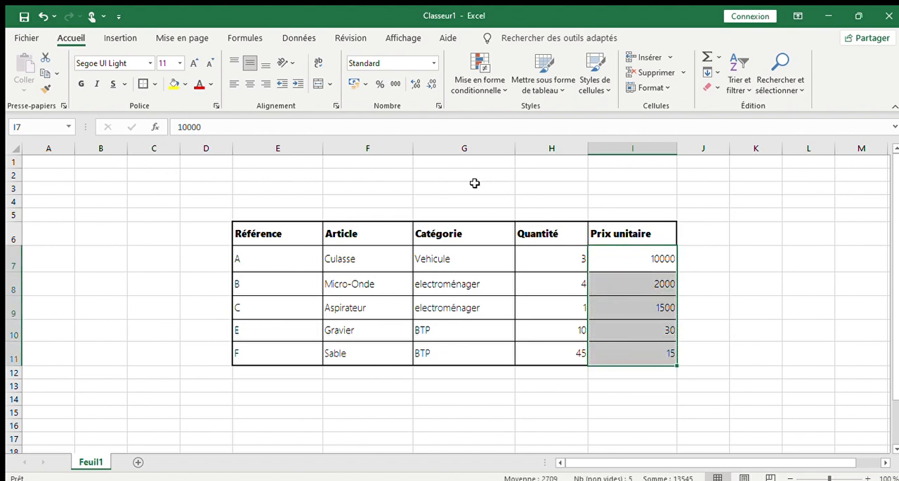
pyautogui.click(431, 62)
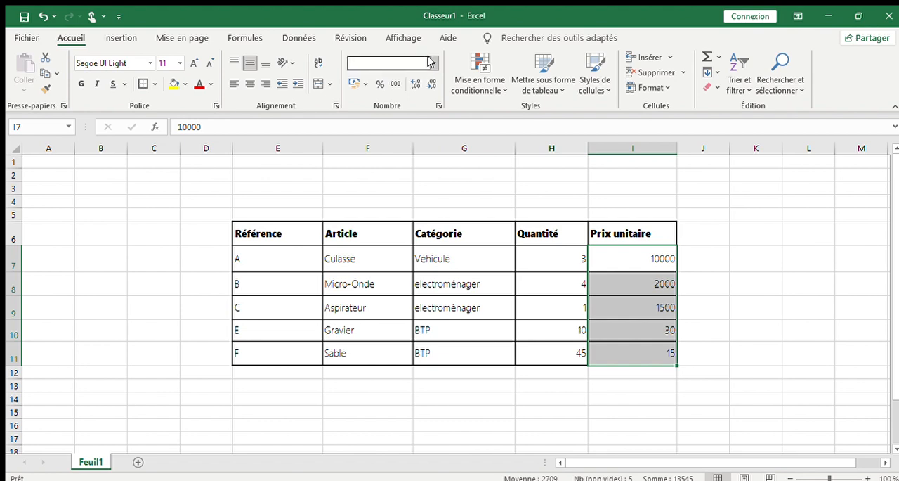
pyautogui.click(503, 4)
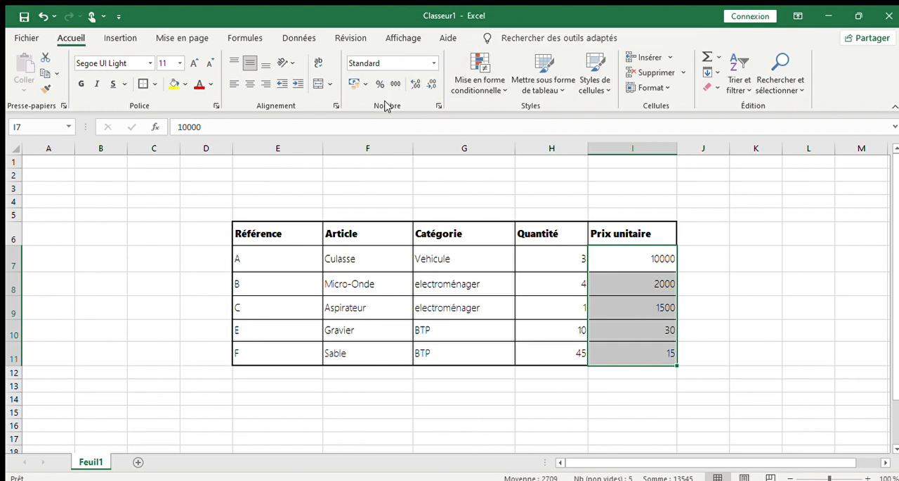
pyautogui.click(432, 63)
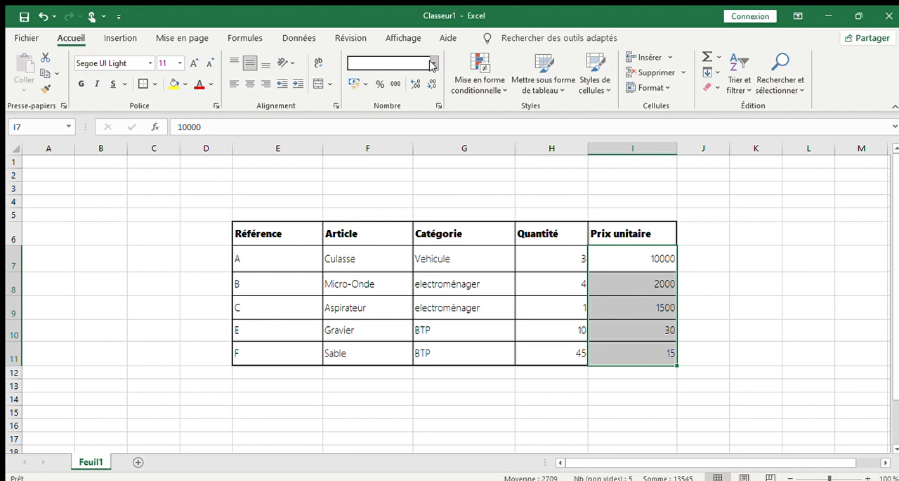
pyautogui.click(398, 153)
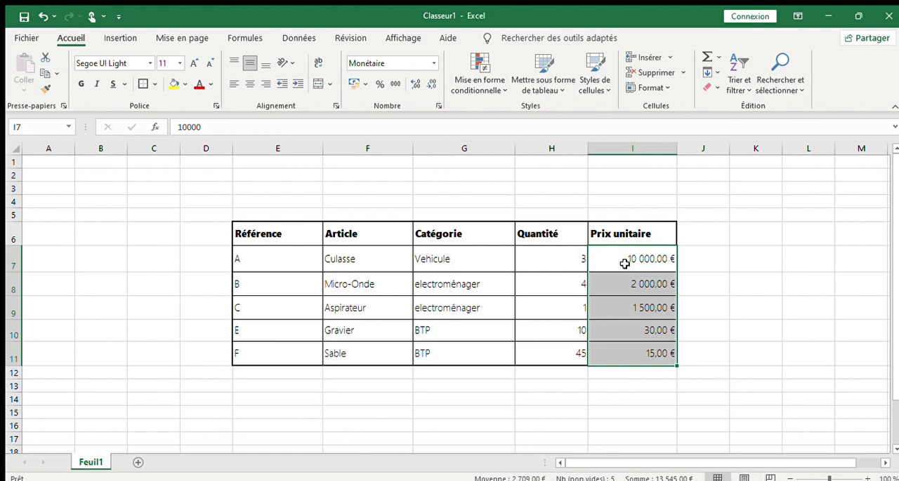
# - Try three decimals on the unit prices in I7:I11, and reduce them to one decimal place
pyautogui.click(414, 84)
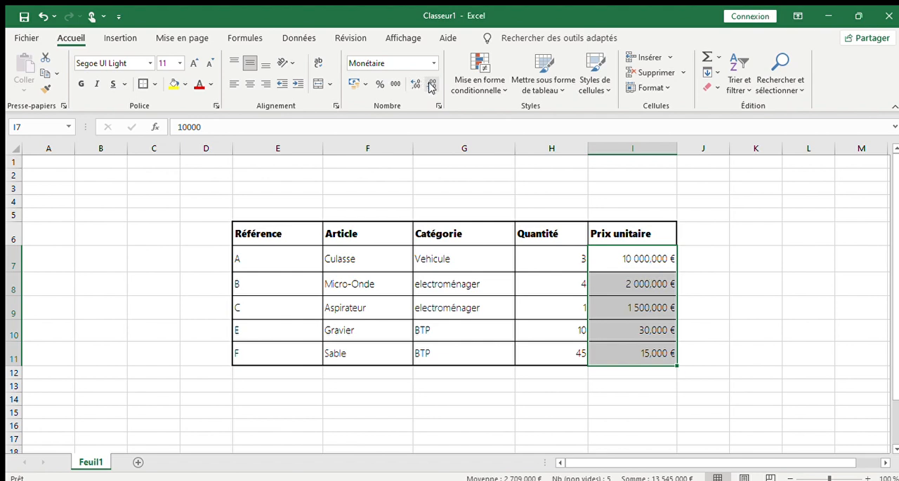
pyautogui.click(431, 85)
pyautogui.click(431, 85)
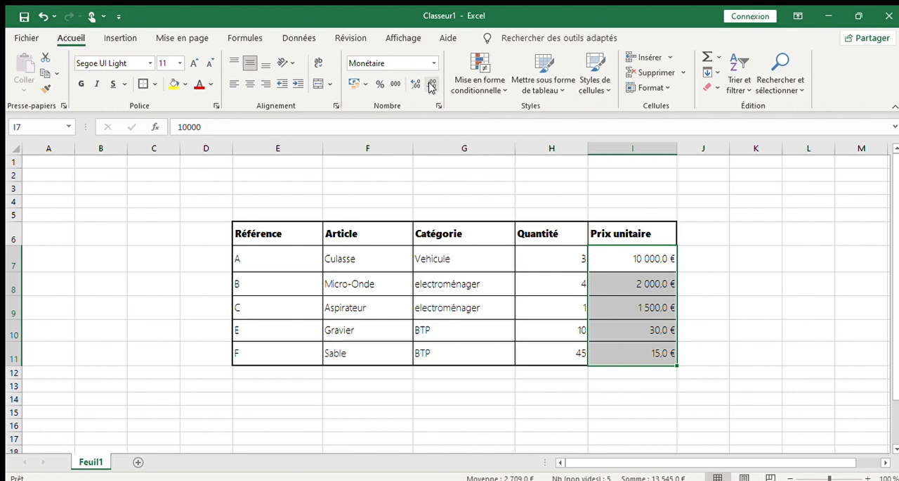
# - Switch the unit prices in I7:I11 to the Comptabilité format without a currency symbol and with no decimals
pyautogui.click(432, 85)
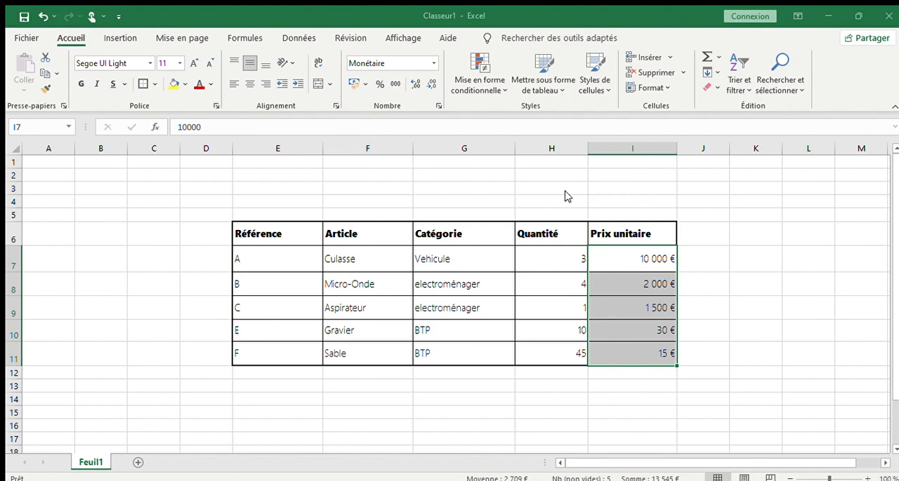
pyautogui.click(550, 383)
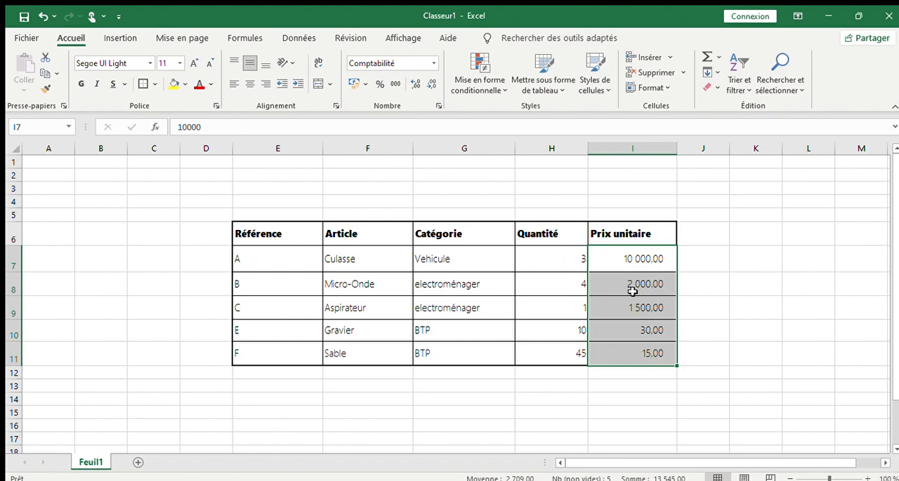
pyautogui.click(430, 83)
pyautogui.click(430, 83)
pyautogui.click(616, 313)
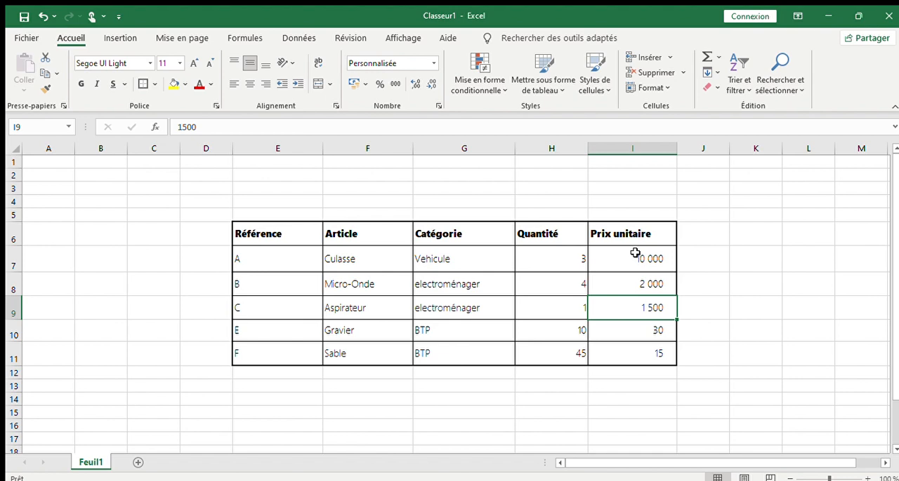
# - Copy the formatting of unit price cell I7 onto the Quantité values in H7:H11 with the format painter
pyautogui.moveTo(636, 253); pyautogui.dragTo(632, 359)
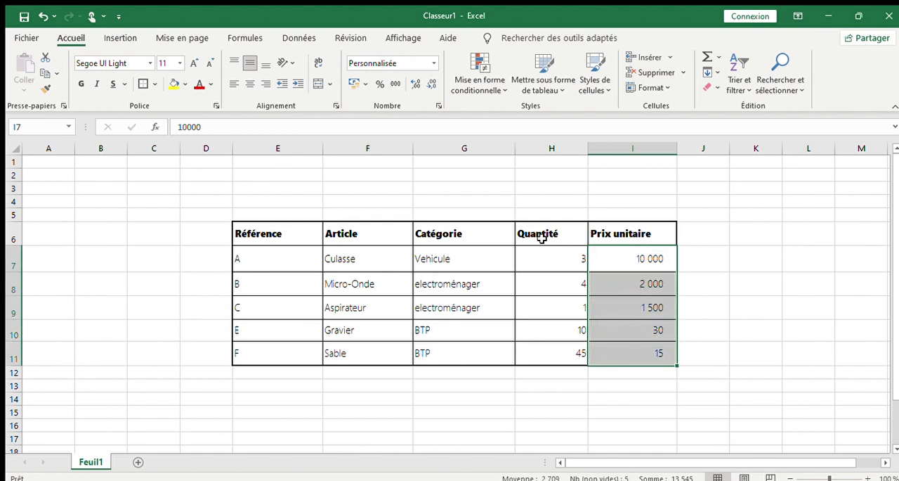
pyautogui.moveTo(540, 256); pyautogui.dragTo(546, 357)
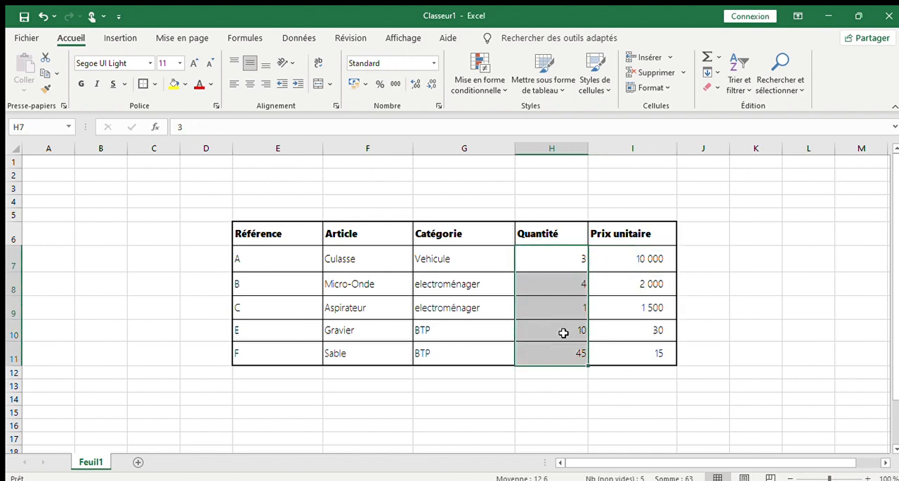
pyautogui.moveTo(628, 253); pyautogui.dragTo(628, 352)
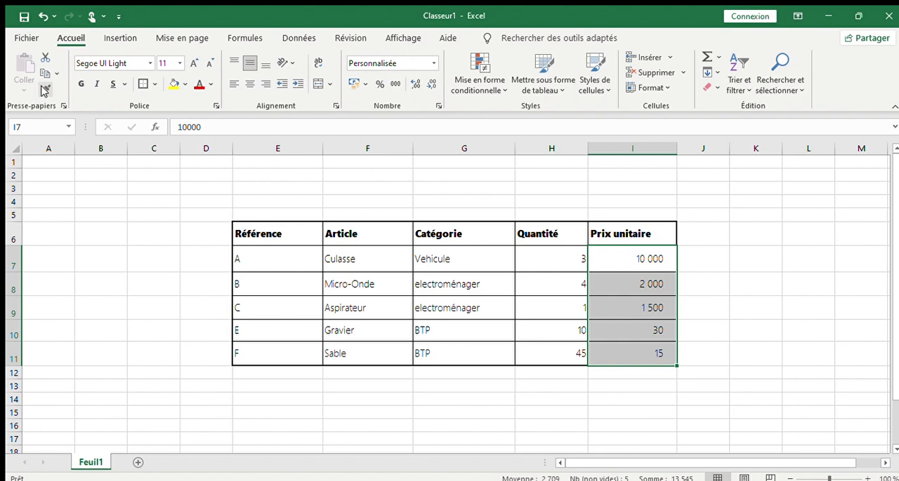
pyautogui.click(631, 259)
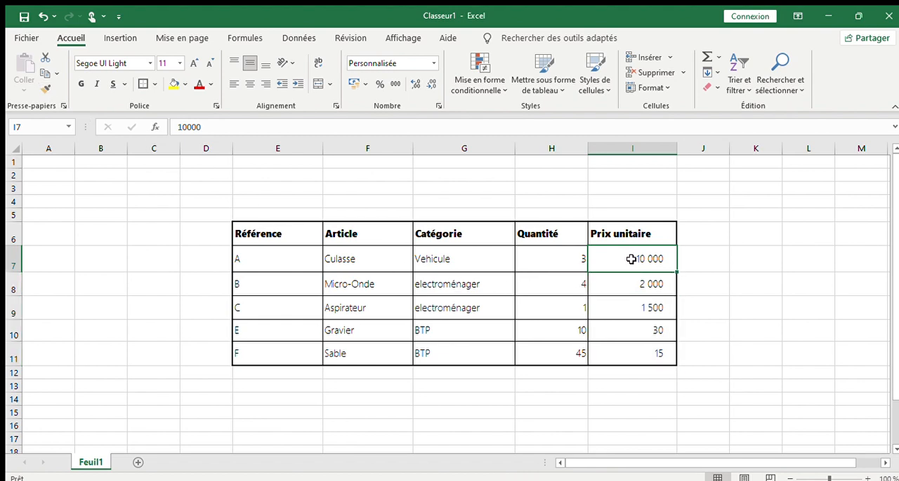
pyautogui.click(44, 89)
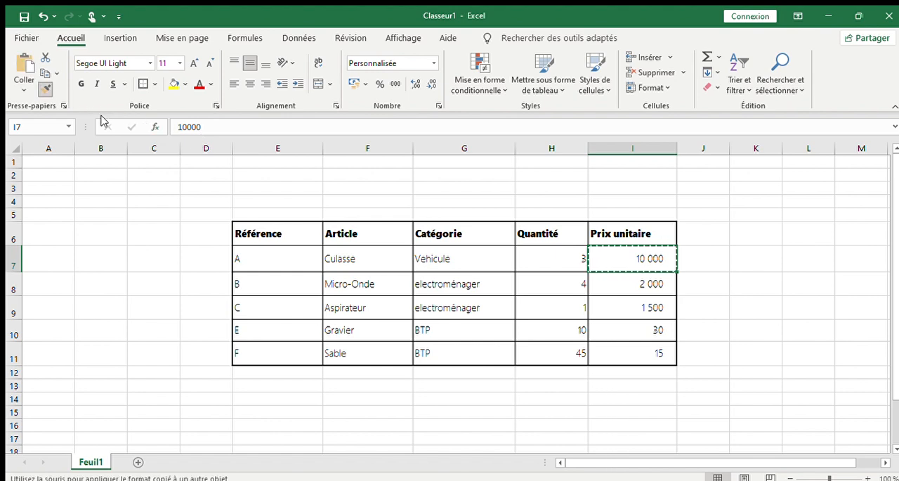
pyautogui.moveTo(549, 253)
pyautogui.mouseDown()
pyautogui.moveTo(562, 349)
pyautogui.moveTo(555, 353)
pyautogui.mouseUp()
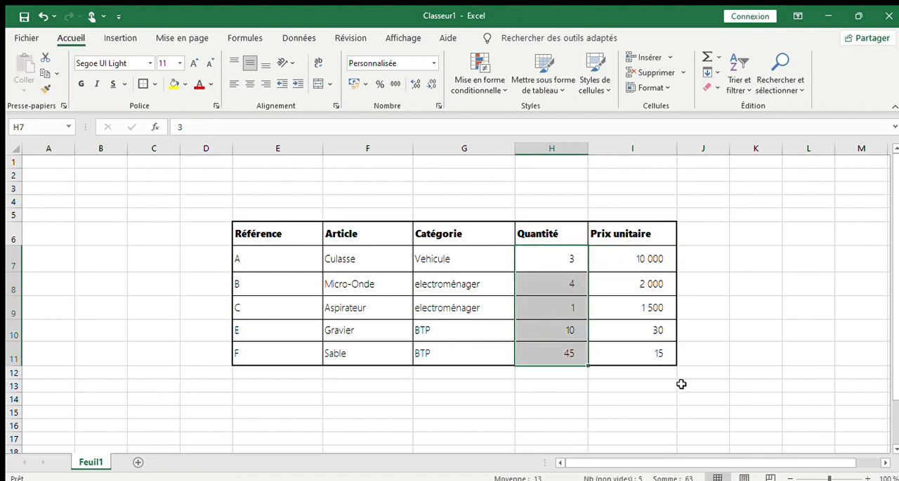
pyautogui.click(644, 301)
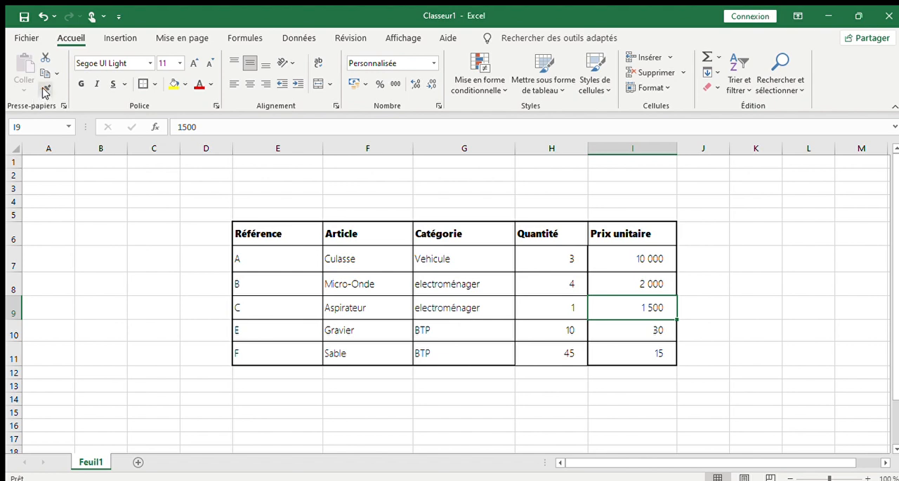
pyautogui.click(384, 211)
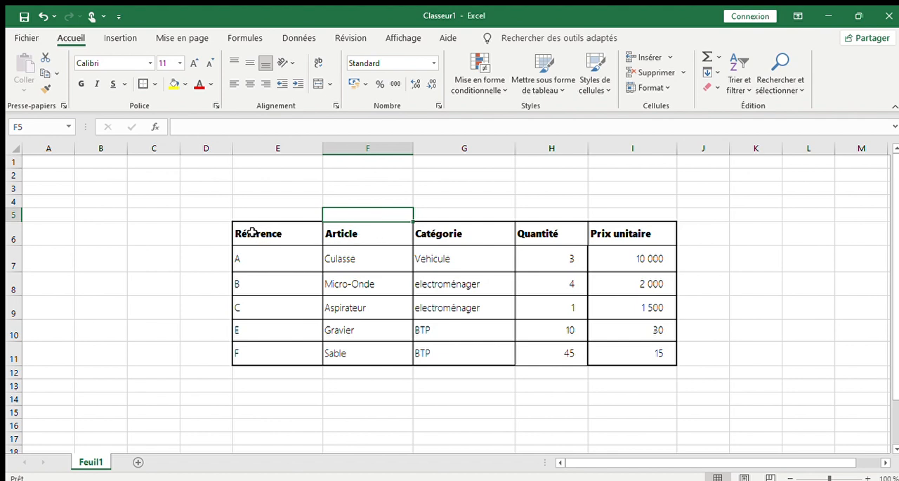
pyautogui.click(637, 347)
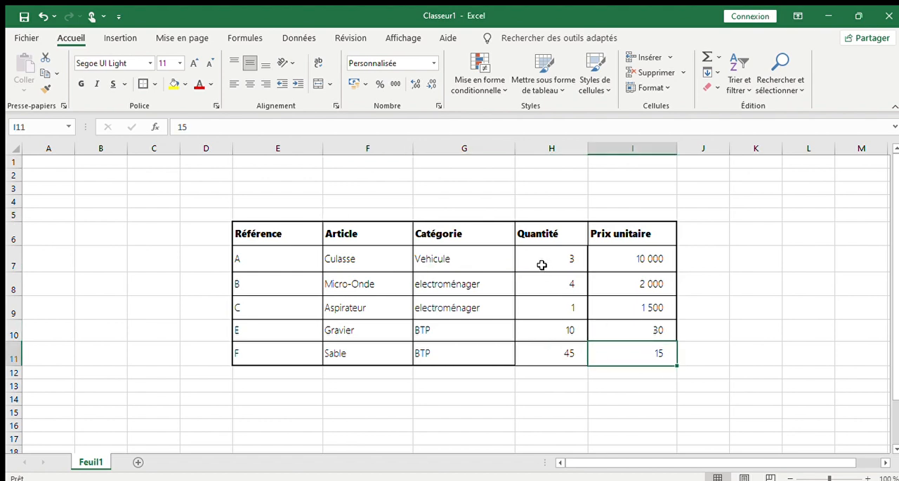